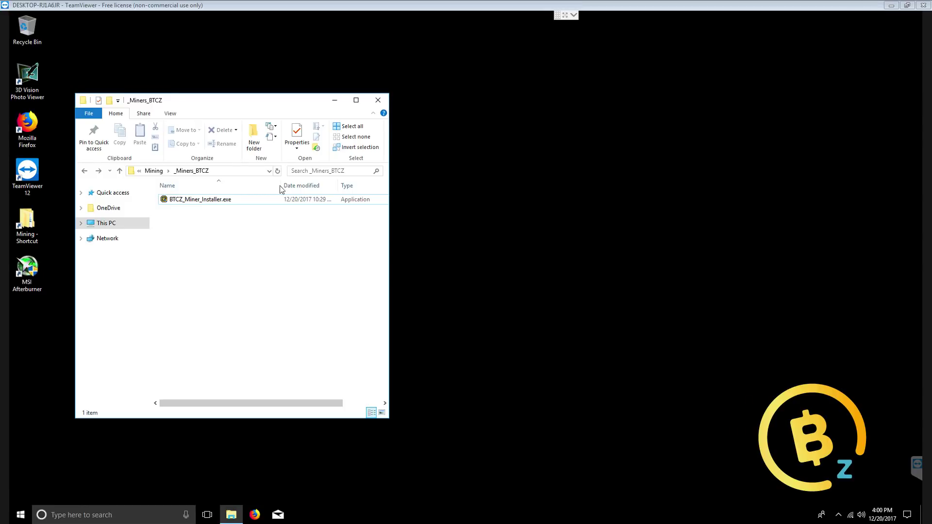
Step: Run the installer, accept the licence, and install BitcoinZ Miner into C:\Mining\_Miners_BTCZ
double_click(219, 200)
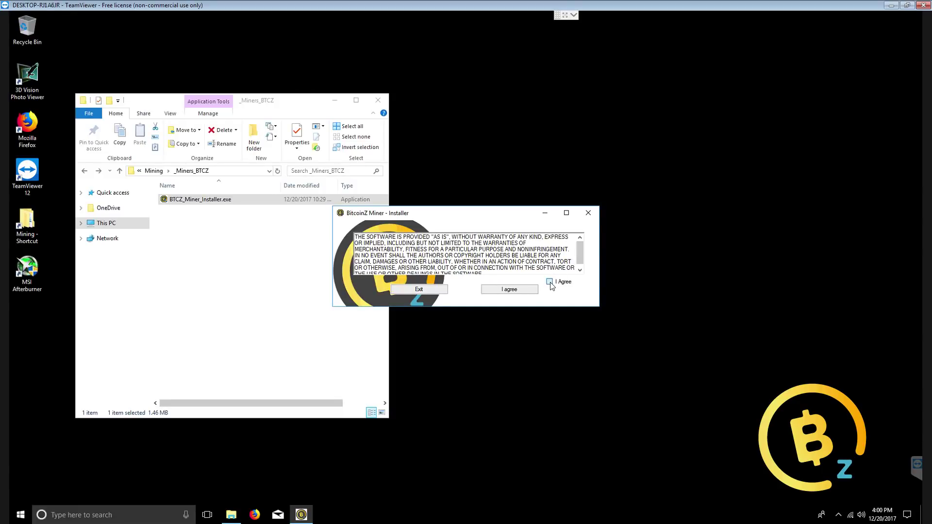
left_click(523, 291)
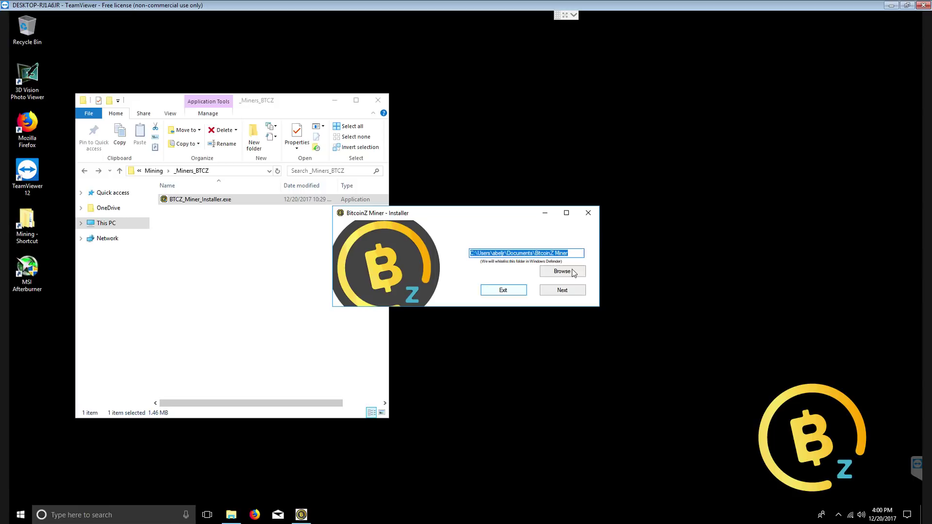
left_click(231, 171)
key("ctrl+c")
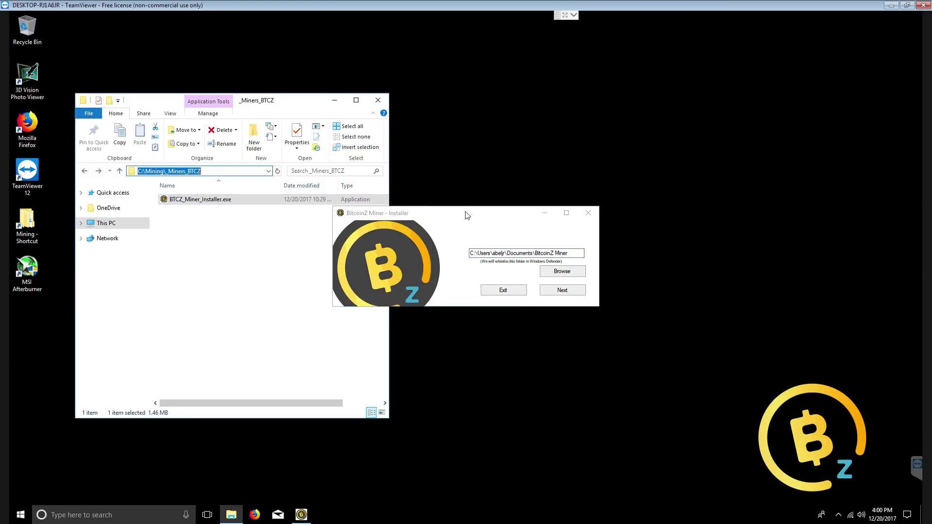
left_click(582, 253)
key("ctrl+v")
key("ctrl+a")
key("ctrl+v")
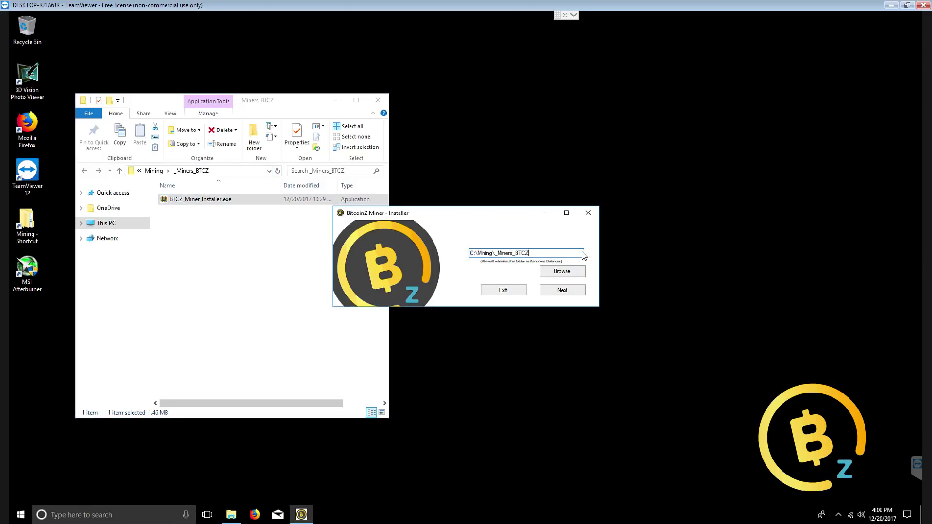
left_click(566, 291)
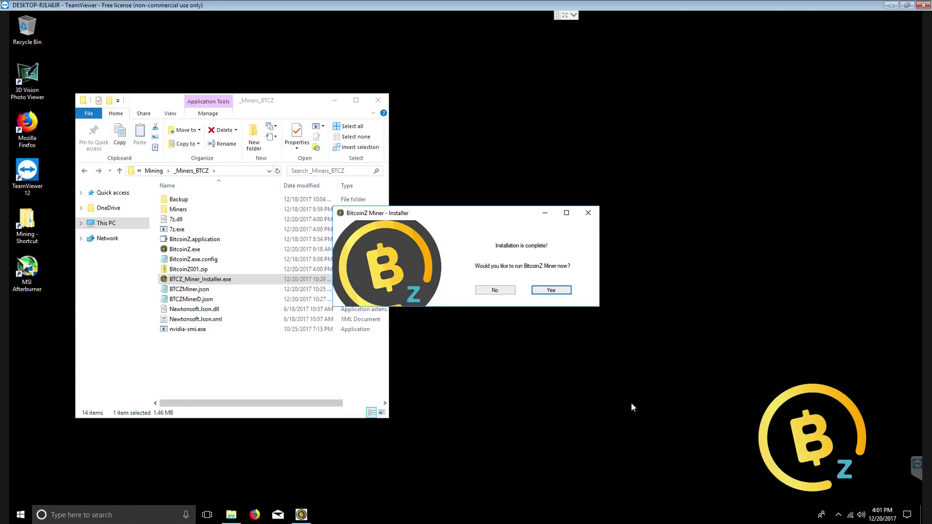
Step: Launch the newly installed miner and let it load until the BitcoinZ Address prompt appears
left_click(551, 291)
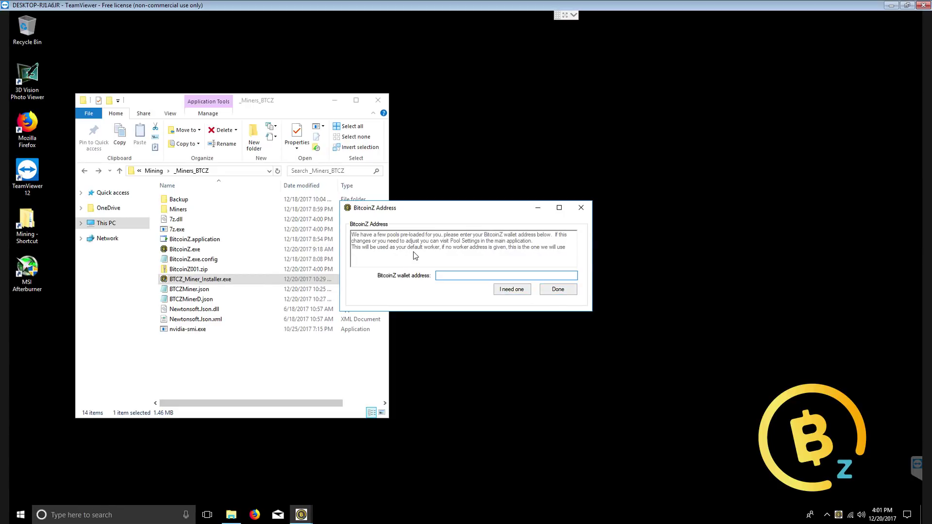
left_click(519, 289)
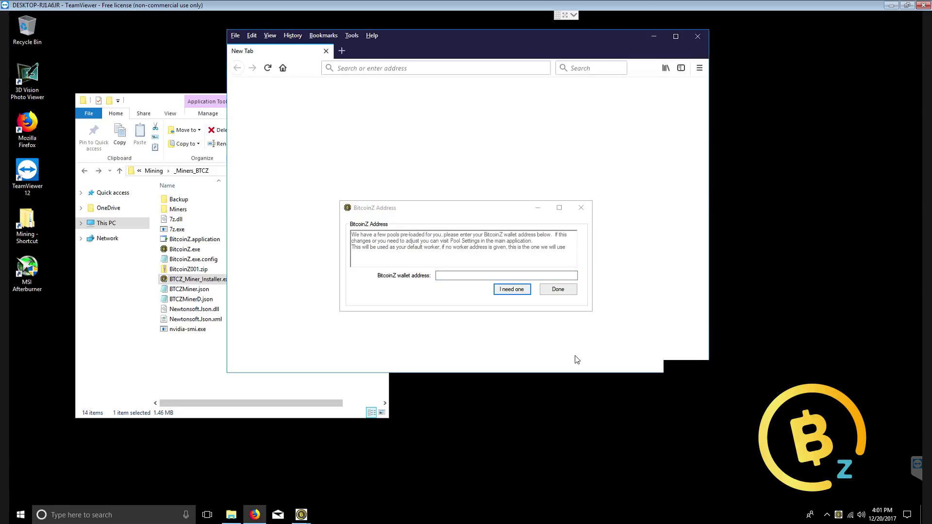
left_click_drag(491, 212, 486, 404)
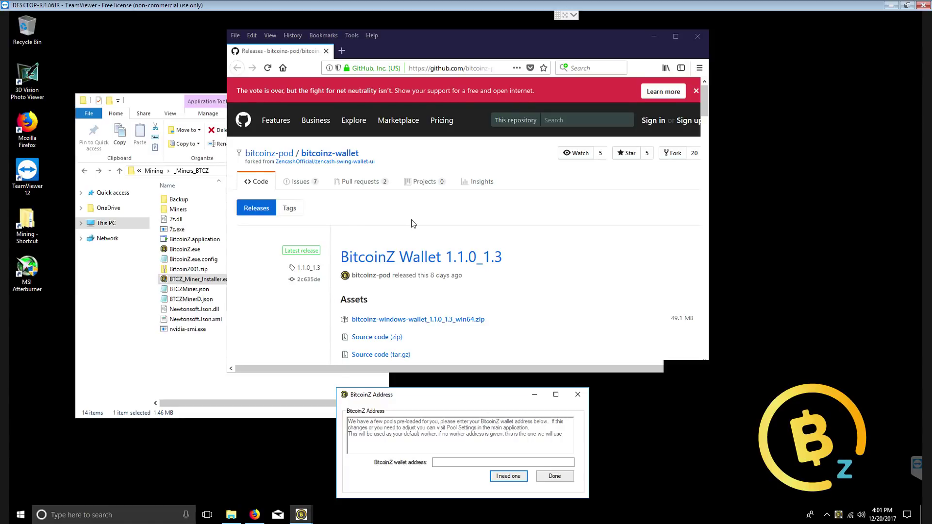
scroll(558, 262, "down", 5)
left_click(558, 262)
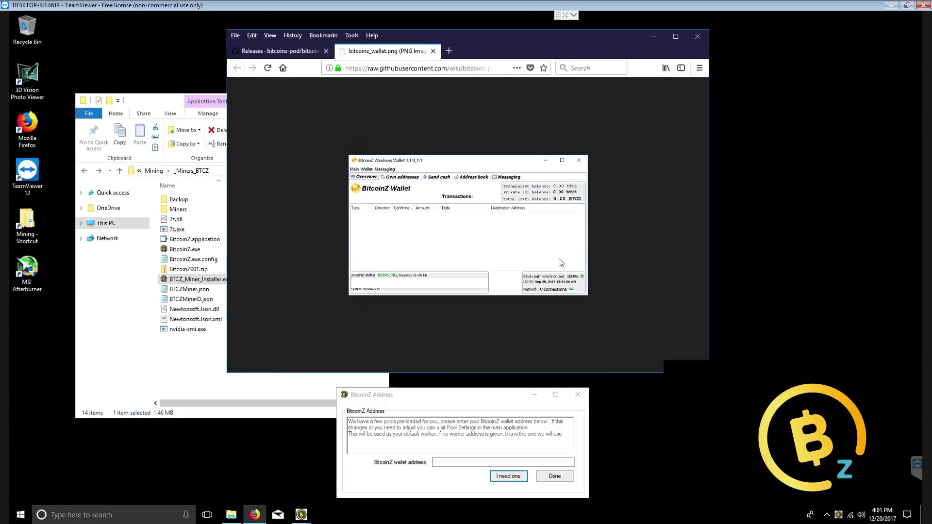
left_click(433, 51)
scroll(578, 264, "down", 10)
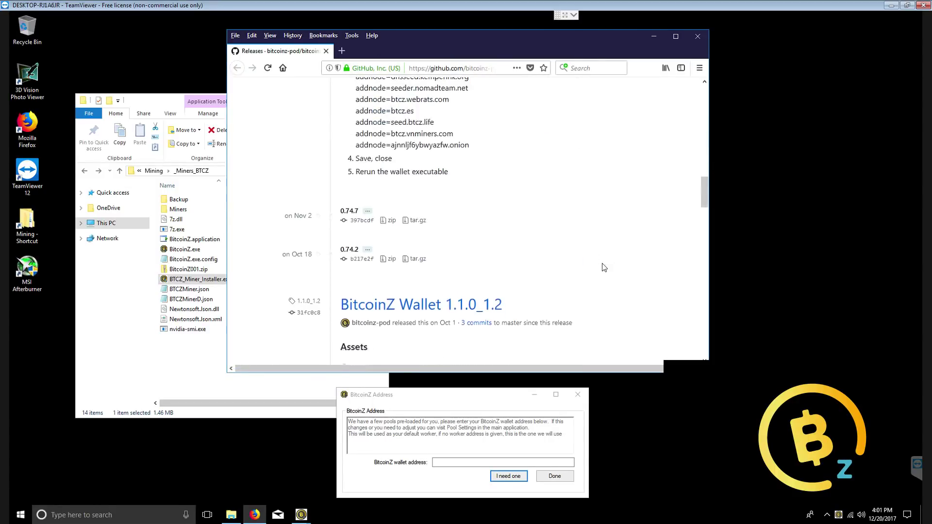
scroll(603, 267, "up", 6)
scroll(604, 267, "up", 10)
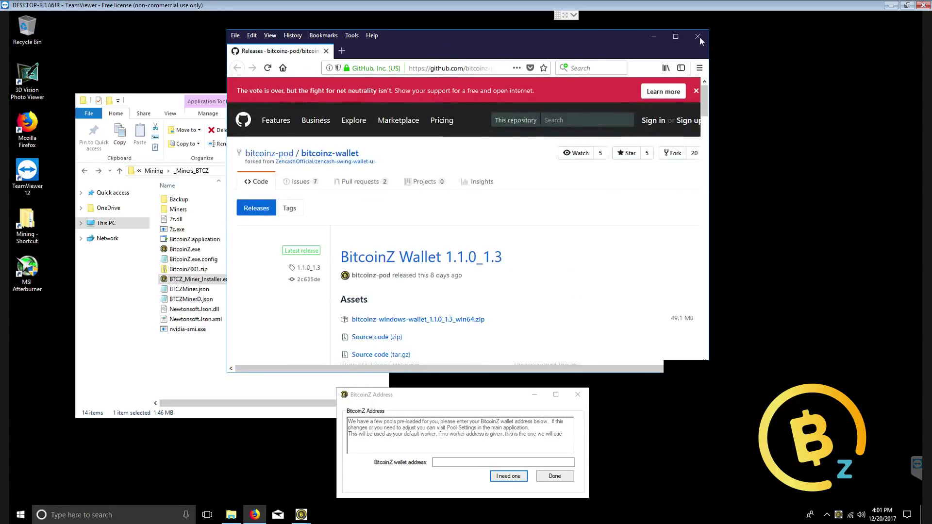
left_click(697, 36)
Step: Set the default worker to the pasted BitcoinZ wallet address followed by .RIG4
left_click_drag(485, 395, 490, 158)
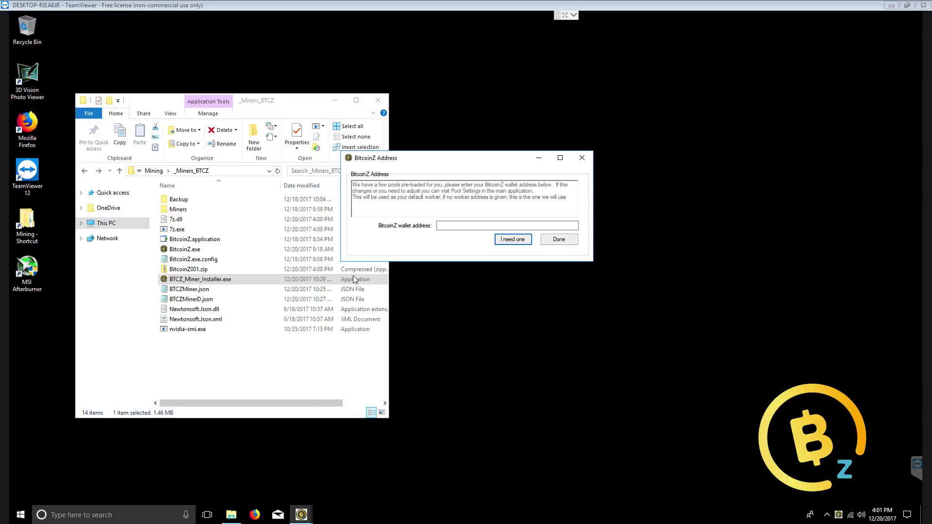
left_click(461, 227)
key("ctrl+v")
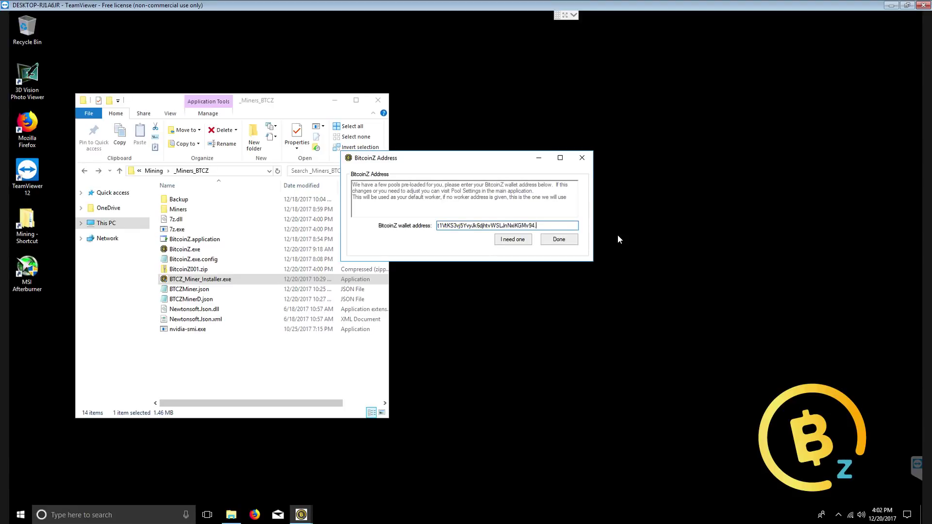
type("RIG4")
left_click(570, 240)
Step: Bring the miner window to the front and minimize File Explorer
left_click(301, 515)
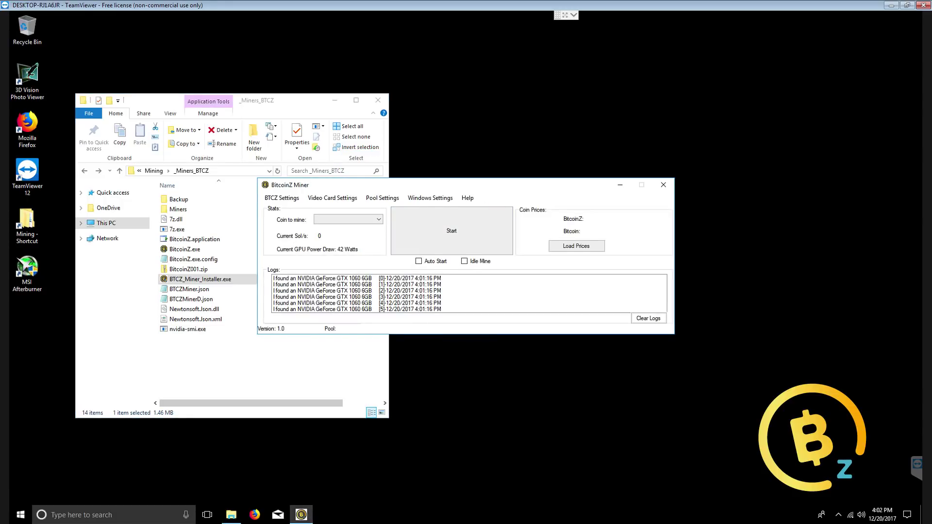
left_click_drag(495, 185, 468, 204)
left_click(335, 100)
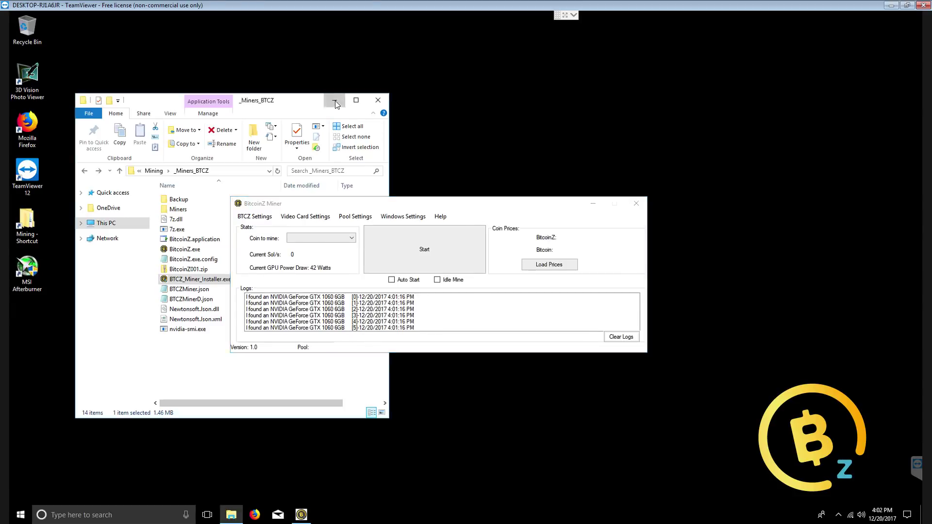
Step: Check in Pool Settings > Default Worker that the address still ends with .RIG4
left_click(389, 218)
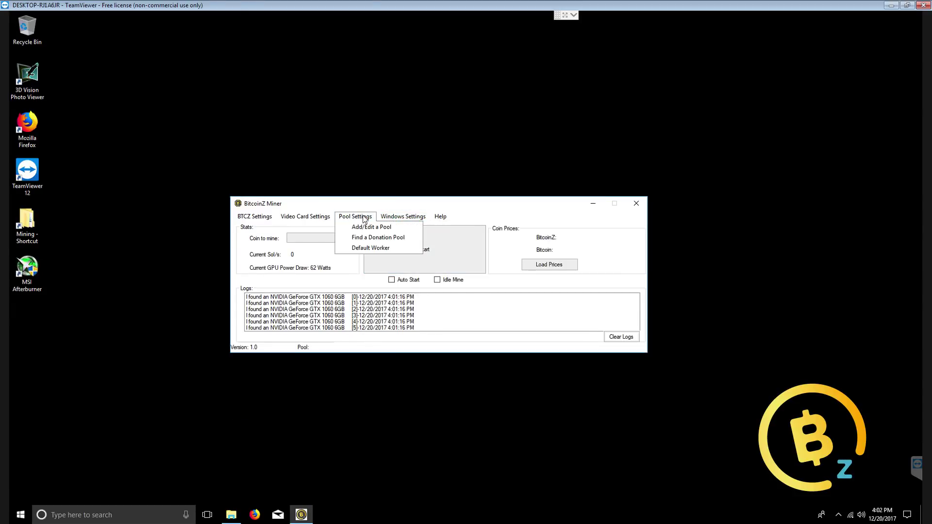
left_click(370, 248)
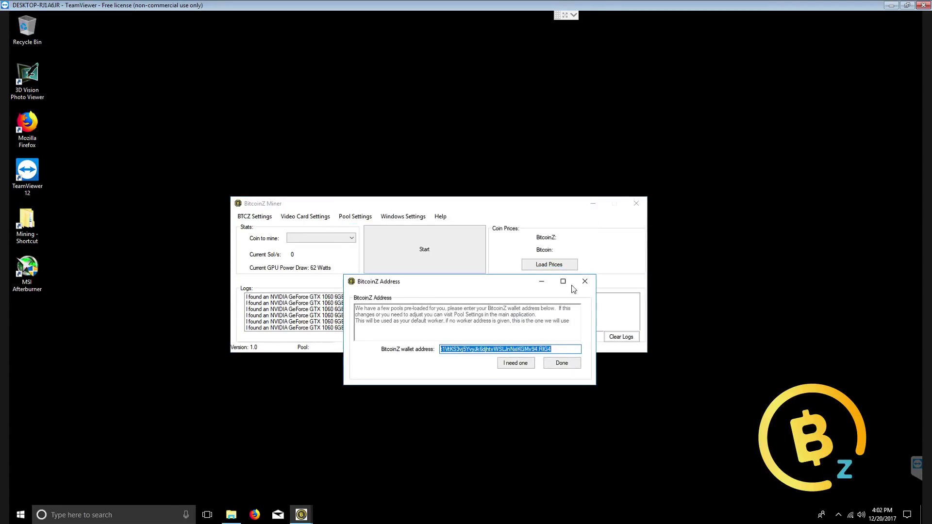
left_click(565, 289)
left_click(362, 221)
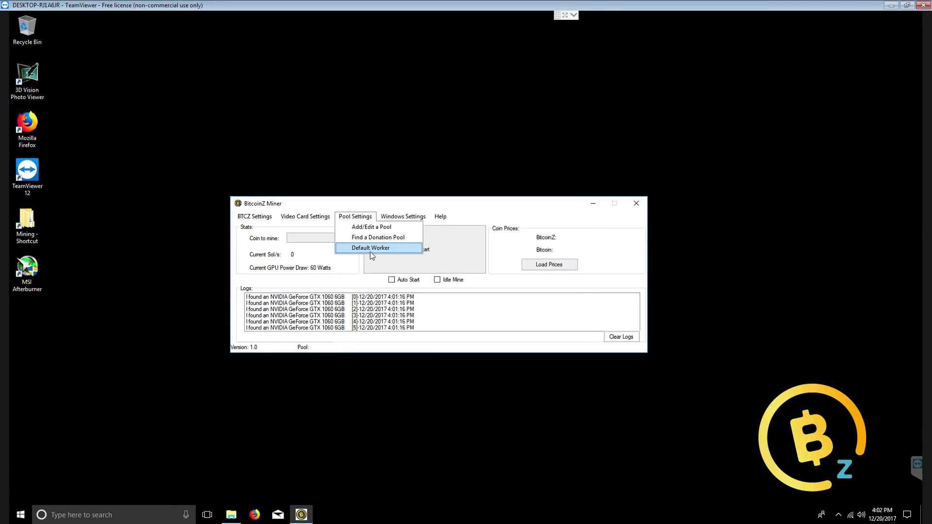
left_click(370, 251)
left_click(563, 288)
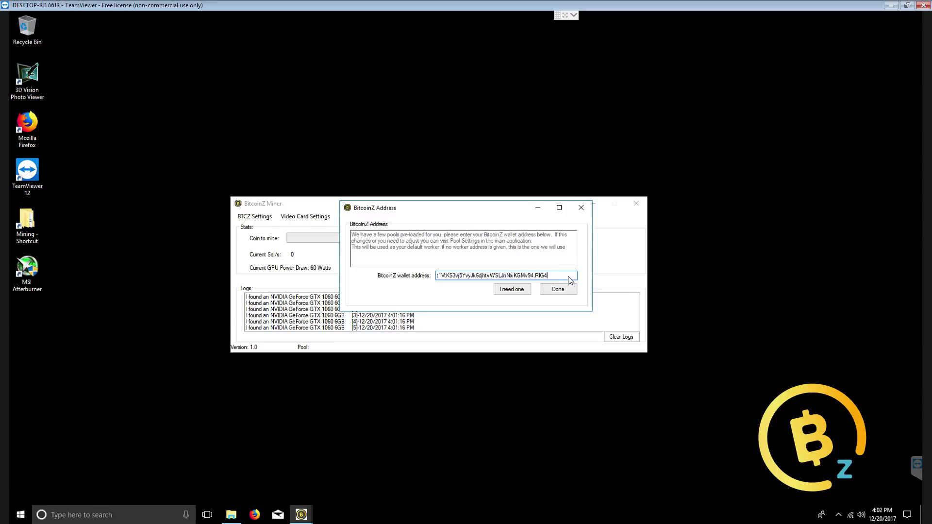
left_click(563, 291)
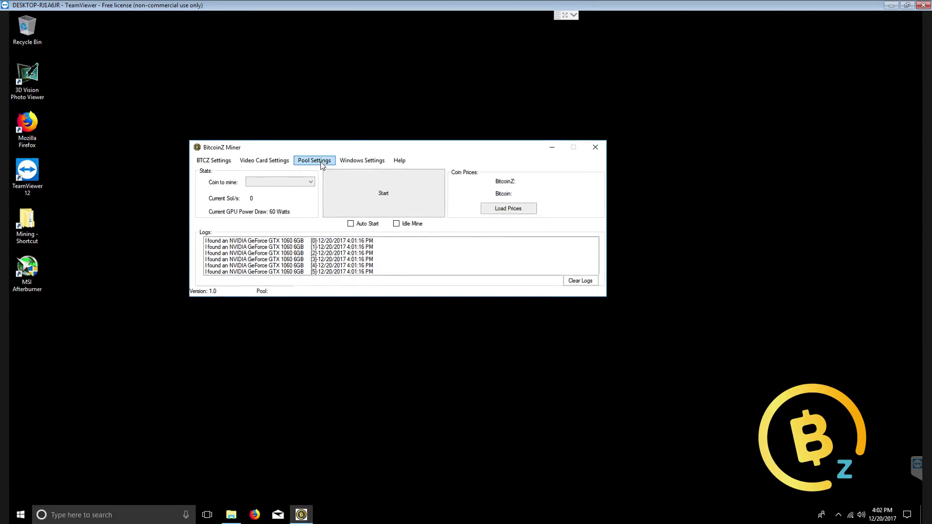
Step: In the pool editor, select BitcoinZ and review the pool.perpignan.ovh and mine.equipool.1ds.us pools
left_click(314, 160)
left_click(322, 171)
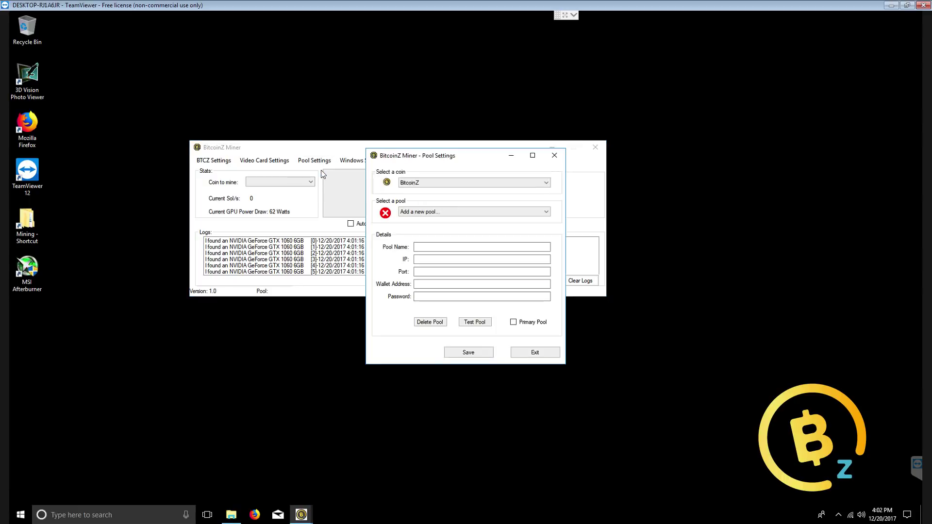
left_click(459, 184)
left_click(460, 190)
left_click(459, 212)
left_click(458, 226)
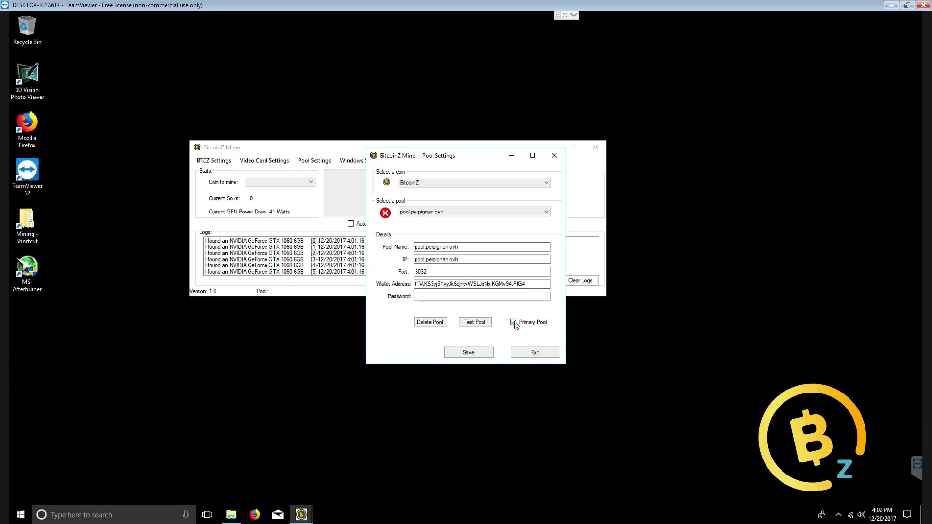
left_click(426, 213)
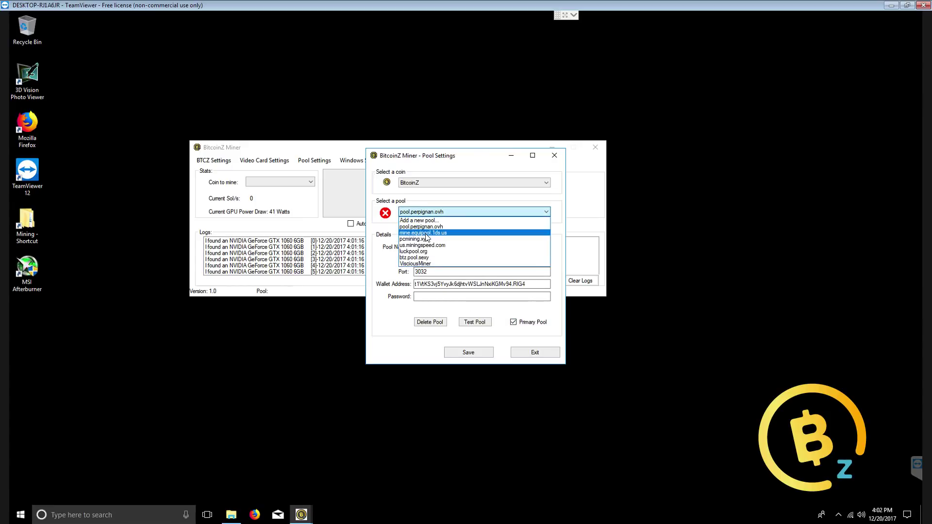
left_click(426, 234)
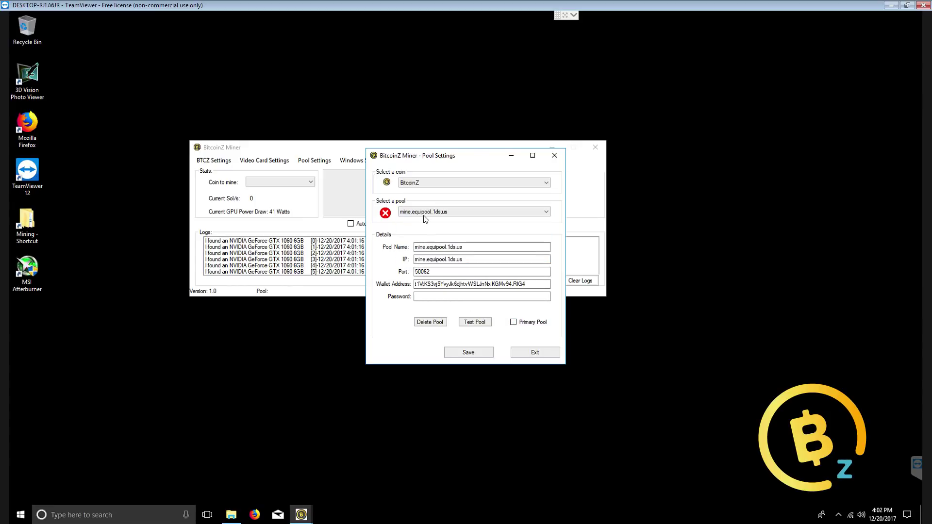
Step: Save us.miningspeed.com as the primary pool and close Pool Settings
left_click(525, 325)
left_click(452, 211)
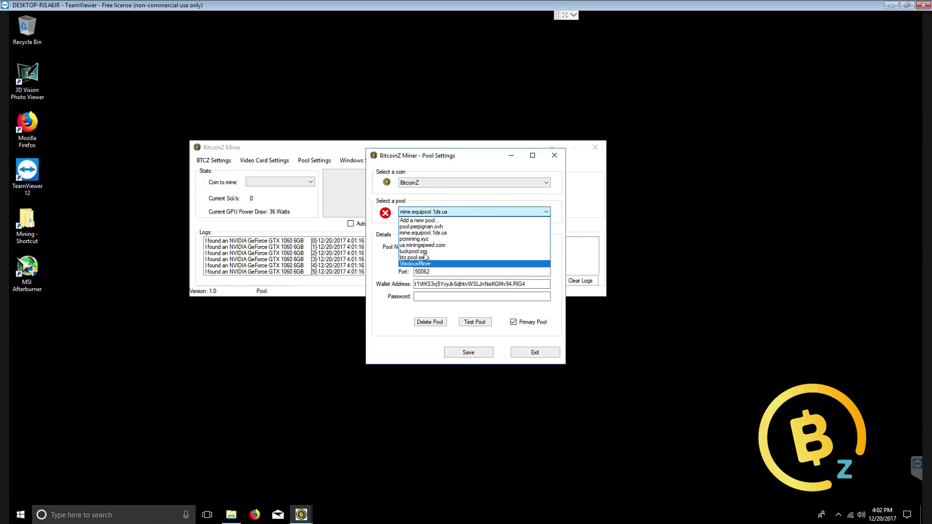
left_click(419, 246)
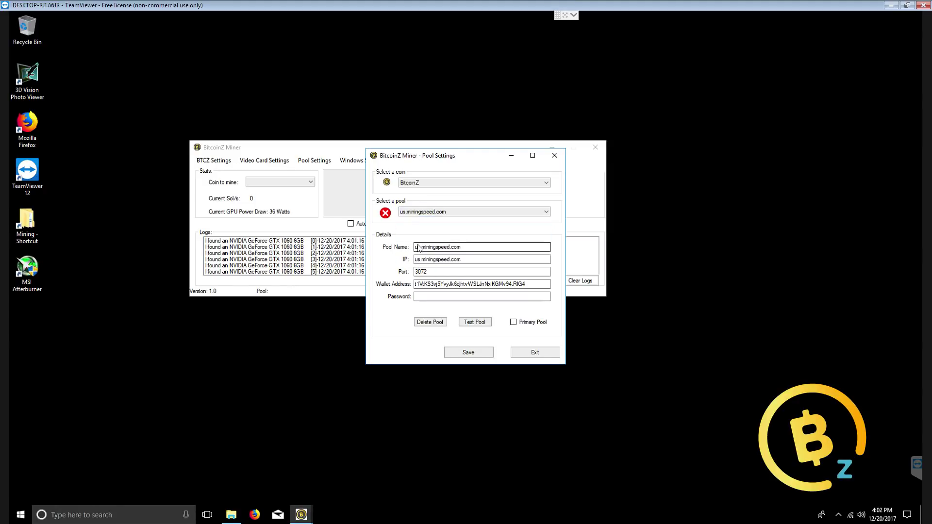
left_click(517, 323)
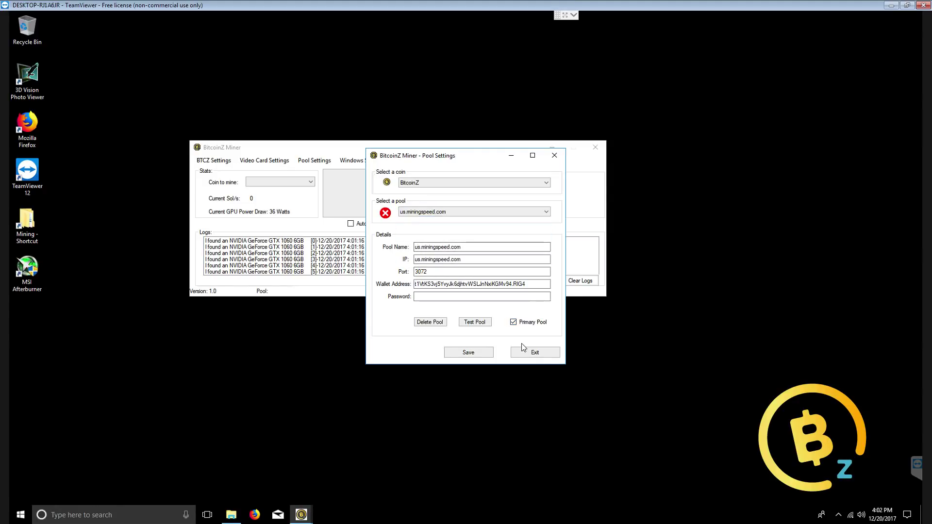
left_click(469, 352)
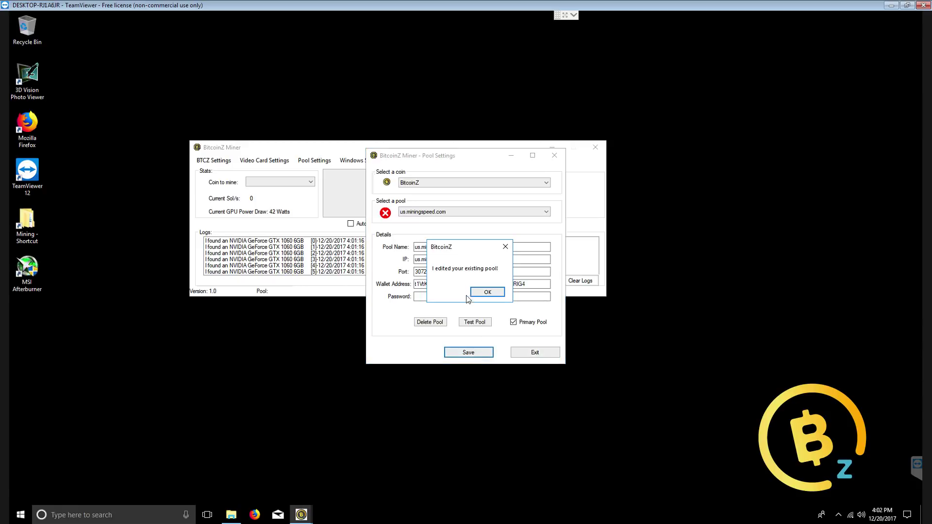
left_click(483, 291)
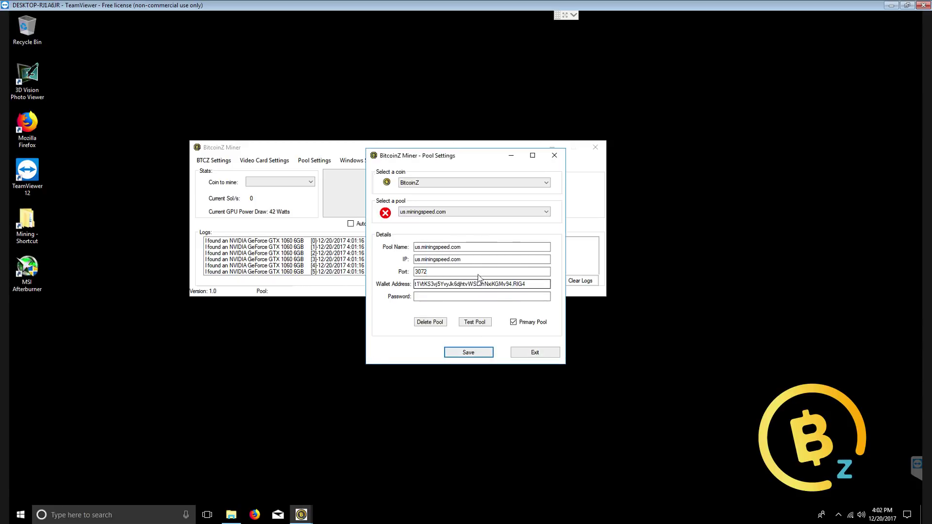
left_click(529, 357)
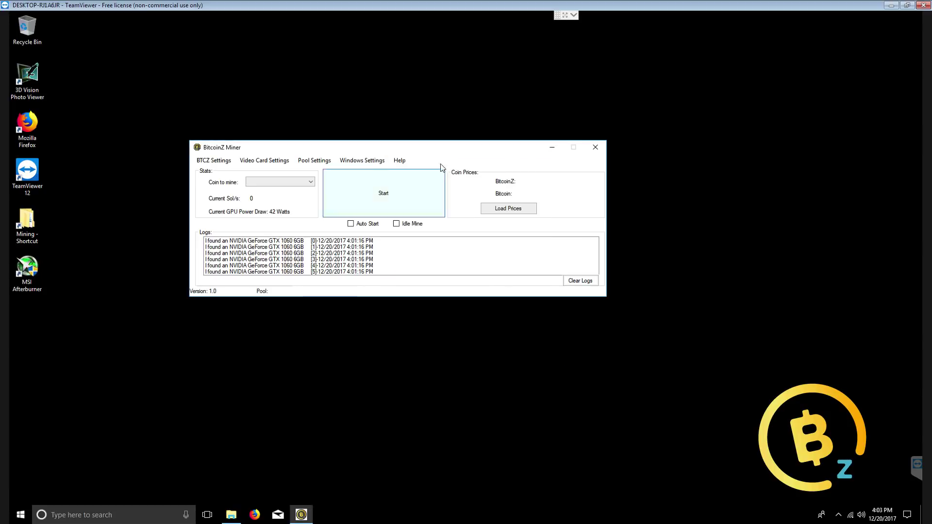
Step: Choose BitcoinZ as the coin to mine
left_click_drag(435, 157, 359, 308)
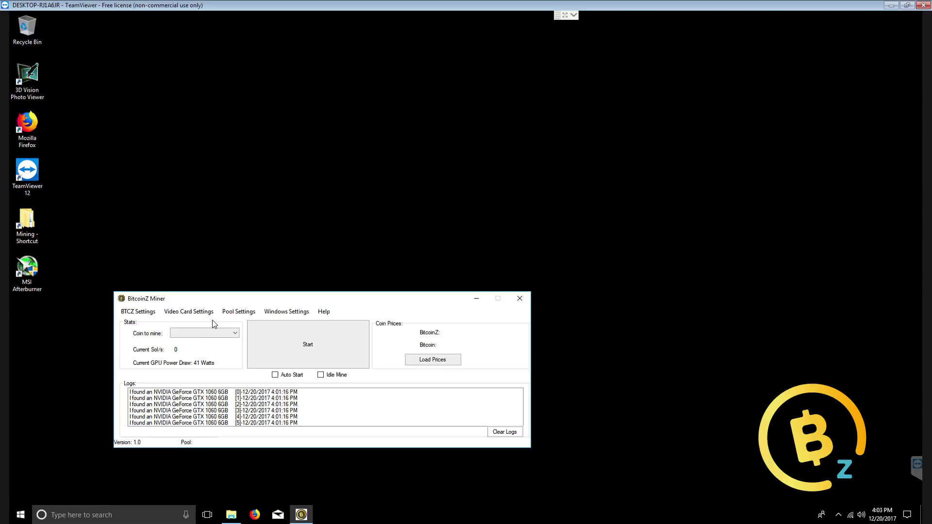
left_click(210, 333)
left_click(204, 341)
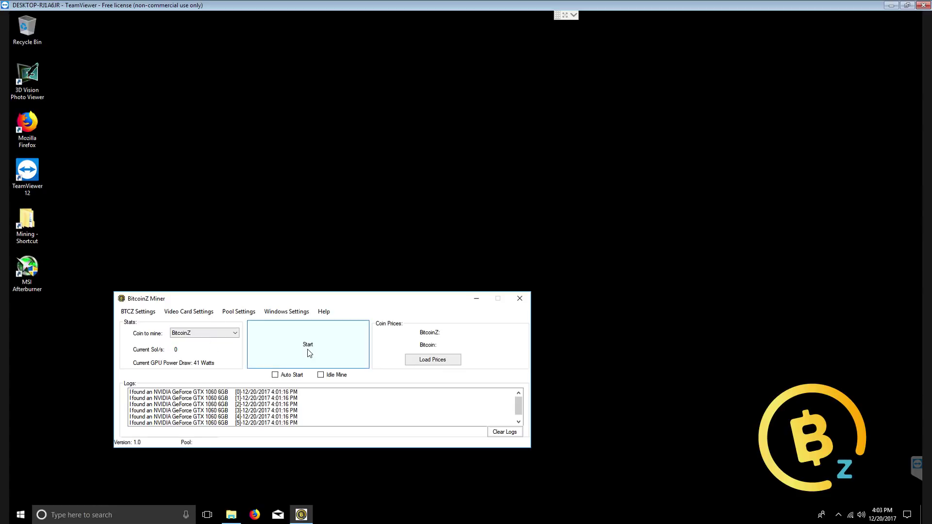
Step: Start mining BitcoinZ and move the miner below the console to watch GPU shares
left_click(309, 352)
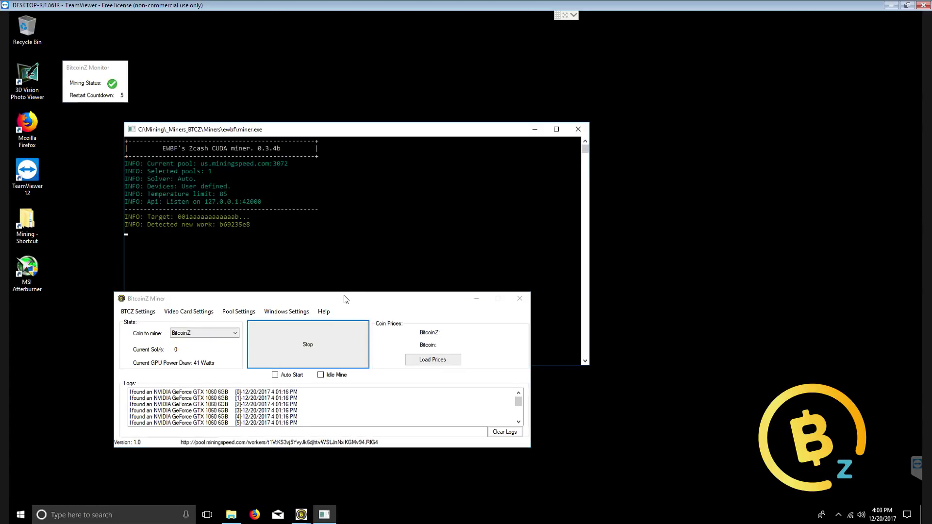
left_click_drag(347, 300, 374, 334)
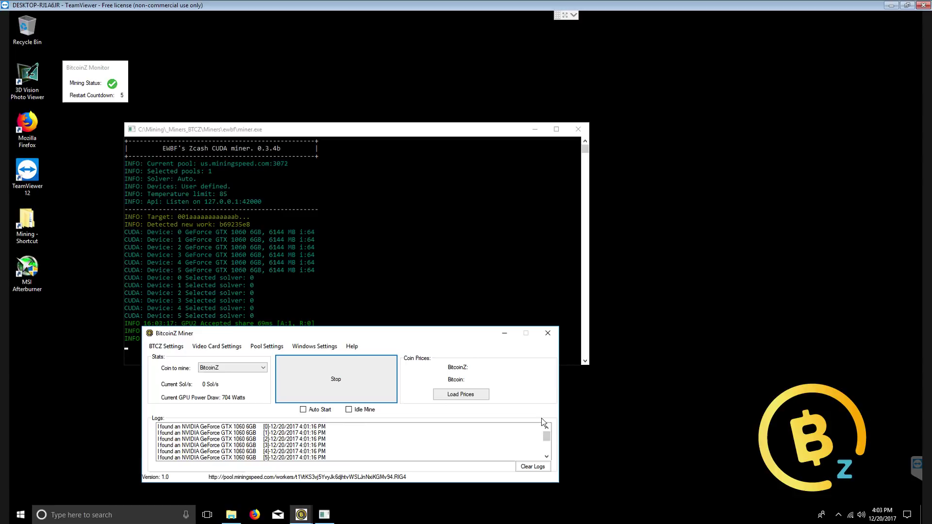
left_click_drag(549, 438, 549, 449)
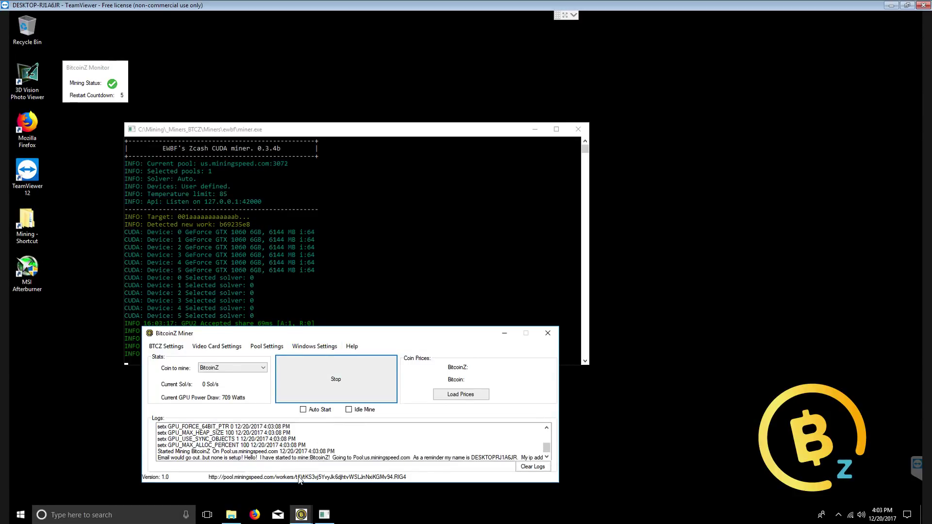
Step: Open the MiningSpeed worker stats page in Firefox and scroll to the Workers table and back
left_click(258, 478)
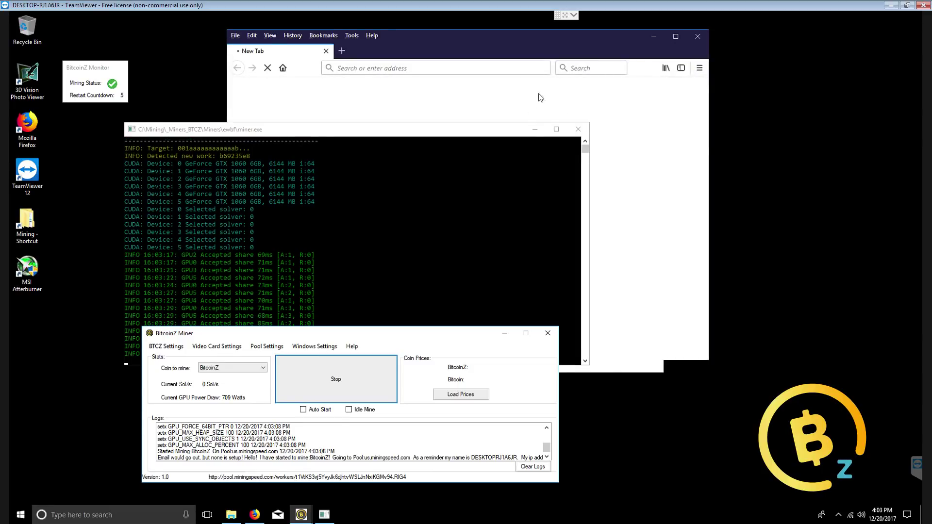
left_click(534, 129)
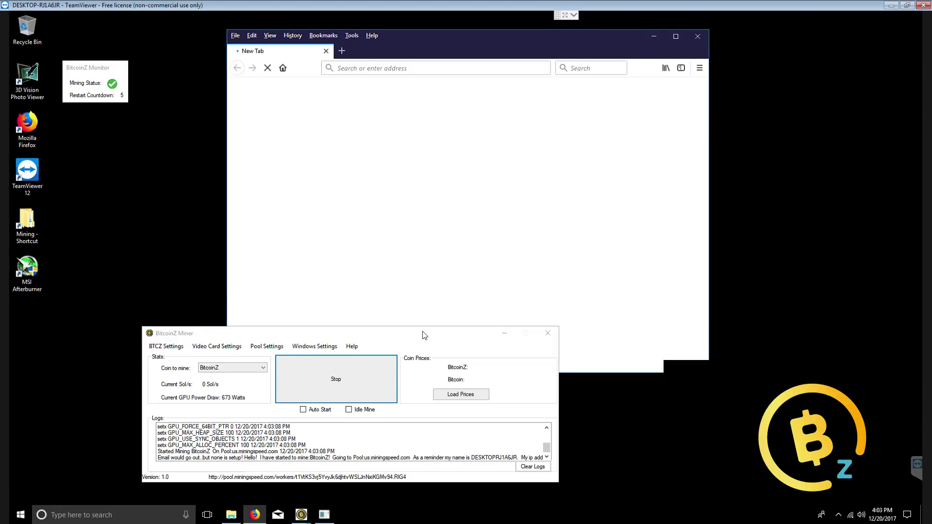
left_click_drag(423, 335, 540, 355)
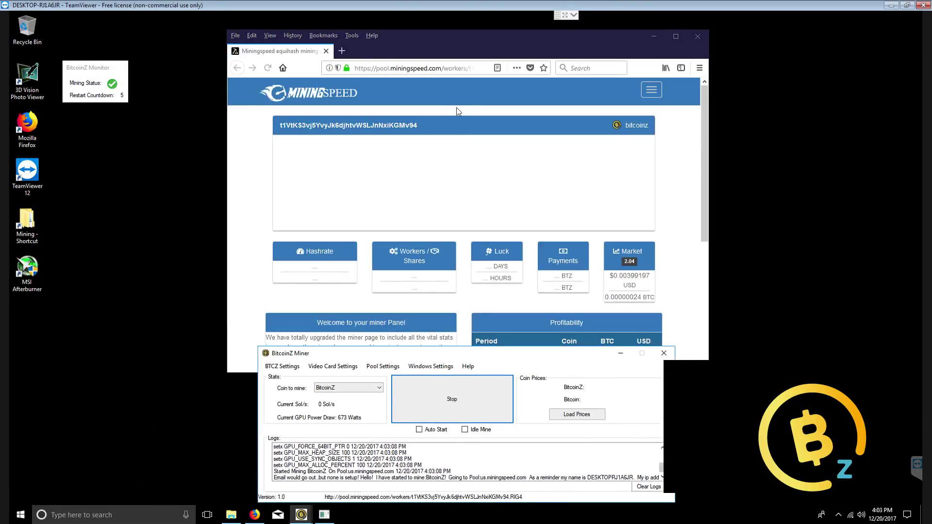
left_click(257, 230)
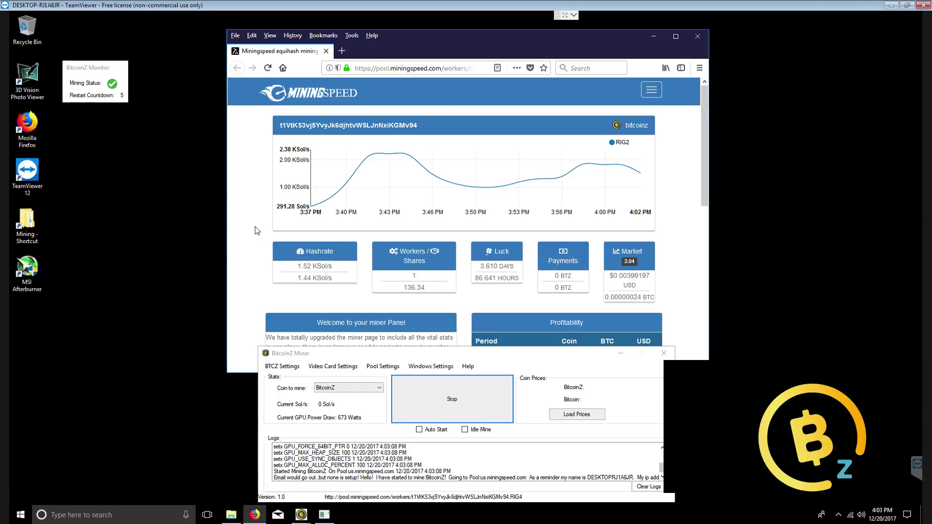
scroll(257, 230, "down", 8)
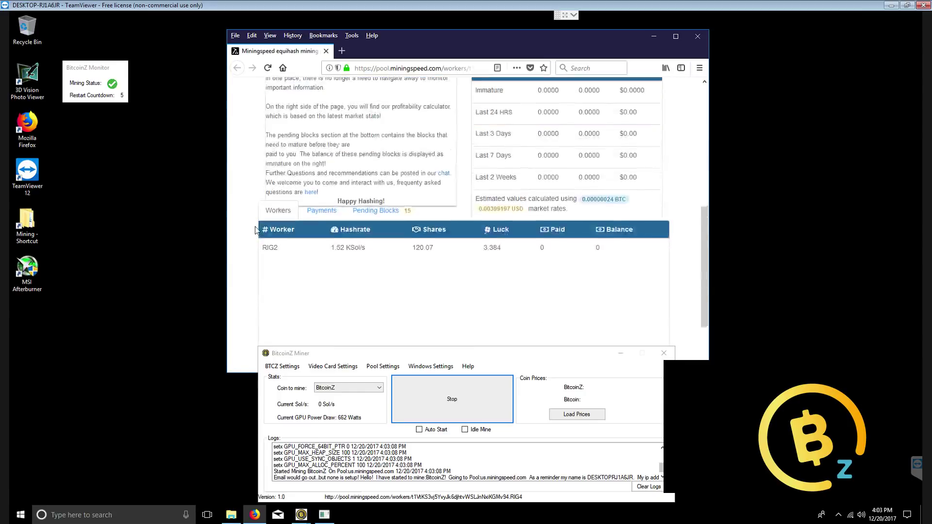
scroll(257, 230, "up", 8)
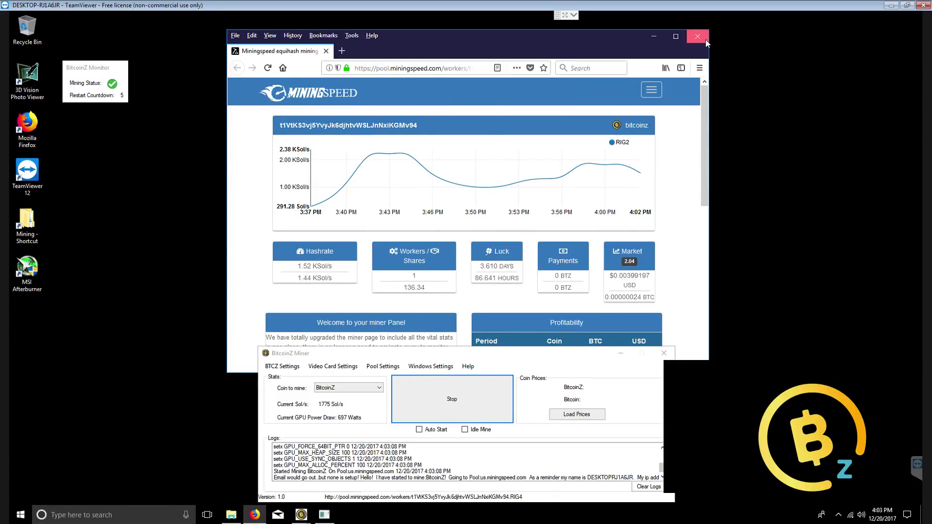
Step: Close Firefox and load current prices: BitcoinZ 0.004451, Bitcoin 16487.54
left_click(697, 37)
left_click(325, 515)
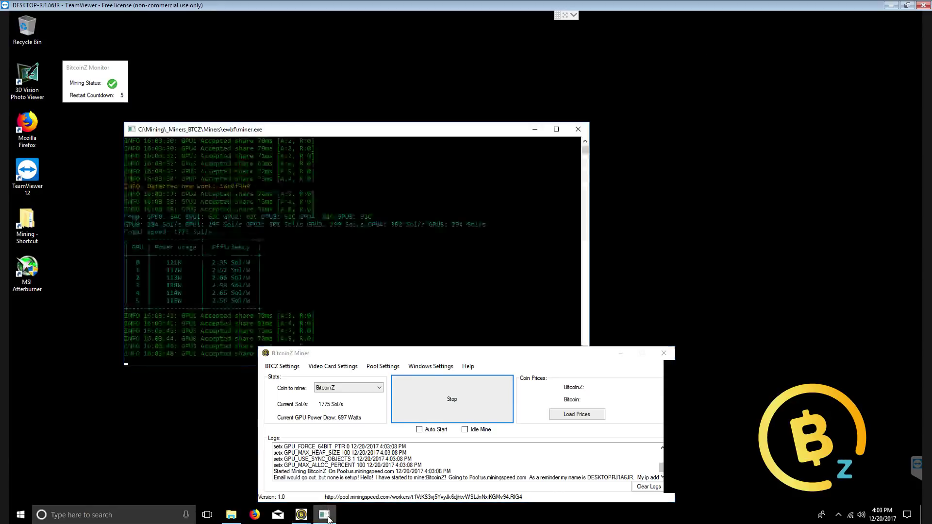
left_click_drag(370, 349, 291, 333)
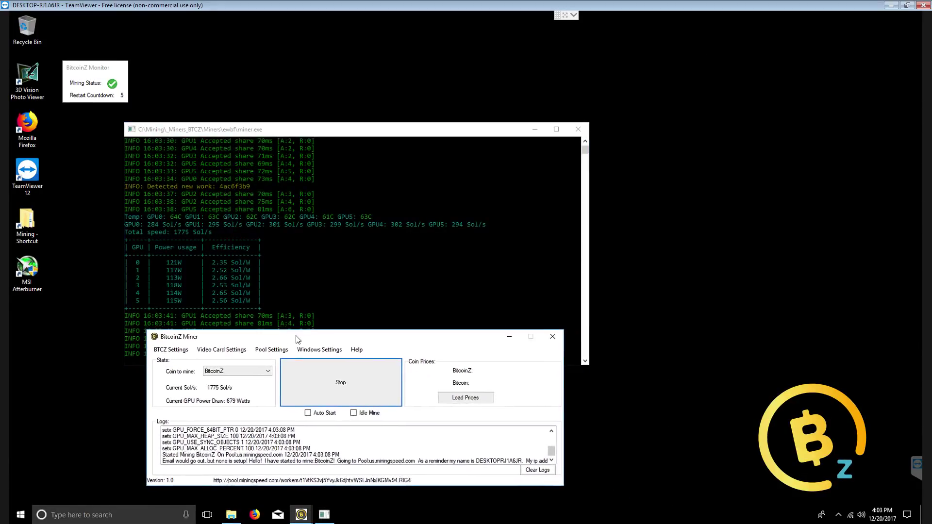
left_click(481, 400)
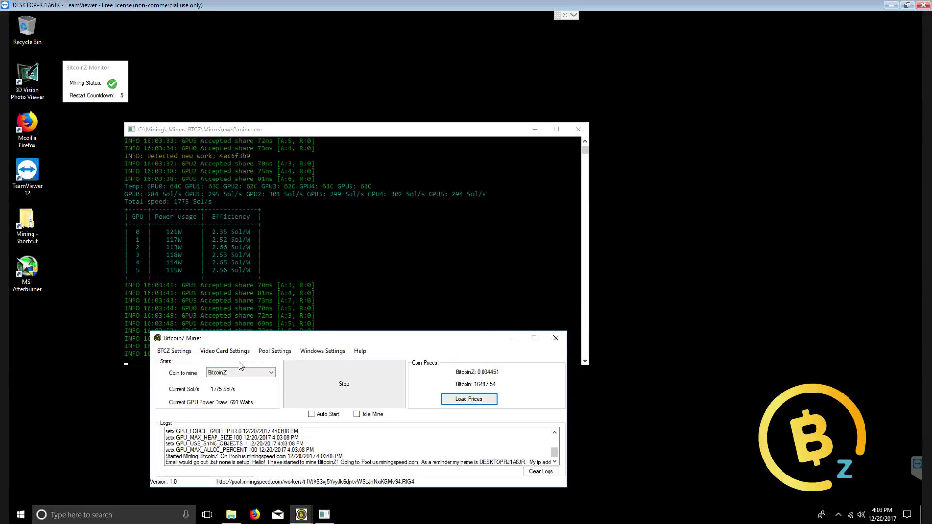
Step: Open the Pool Settings menu and dismiss it without choosing anything
left_click(290, 352)
left_click(333, 345)
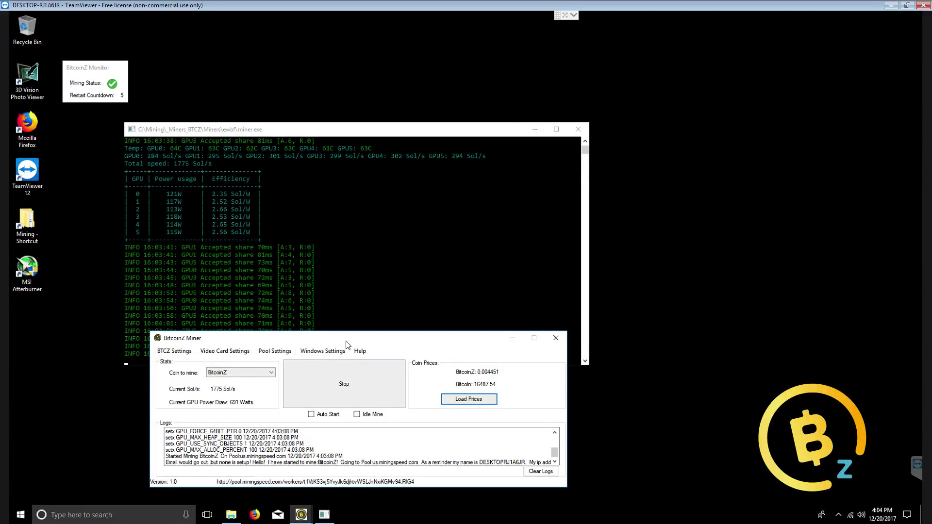
left_click_drag(351, 344, 343, 345)
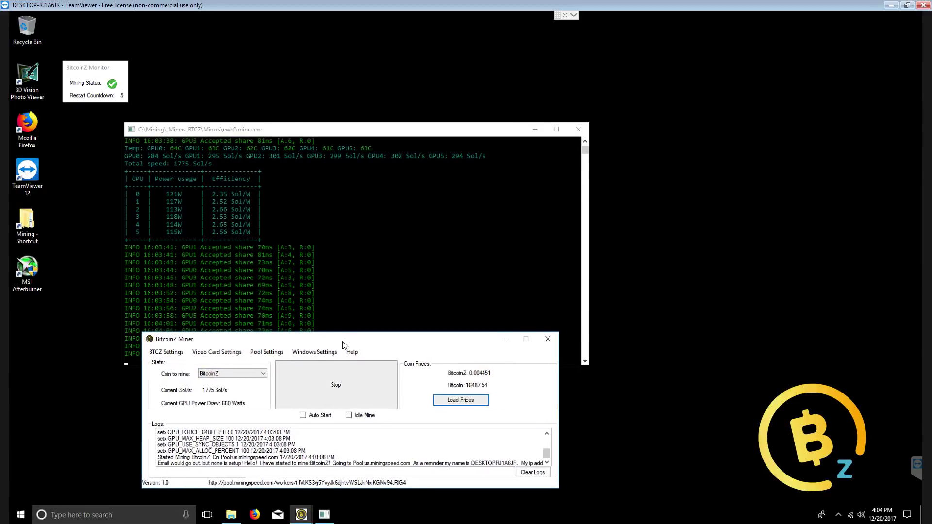
Step: Stop mining, dropping the rate to 0 Sol/s
left_click(348, 392)
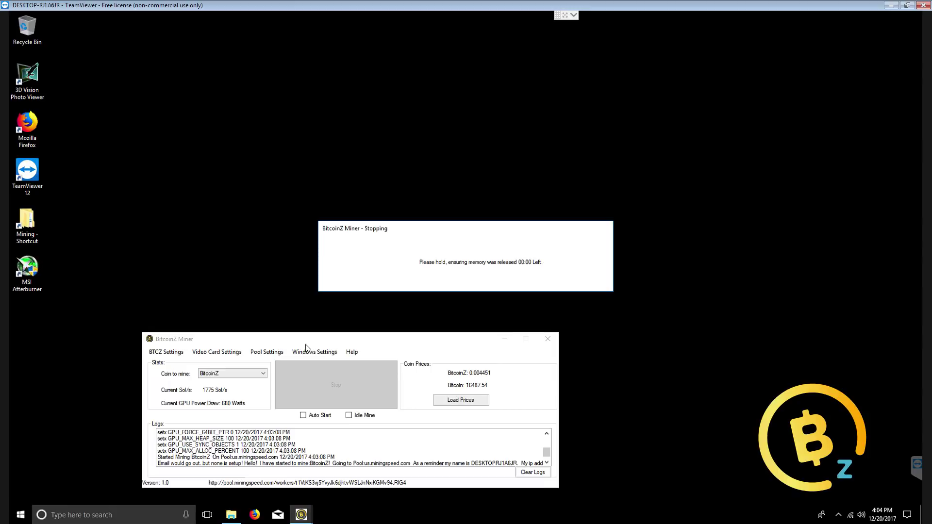
left_click(273, 354)
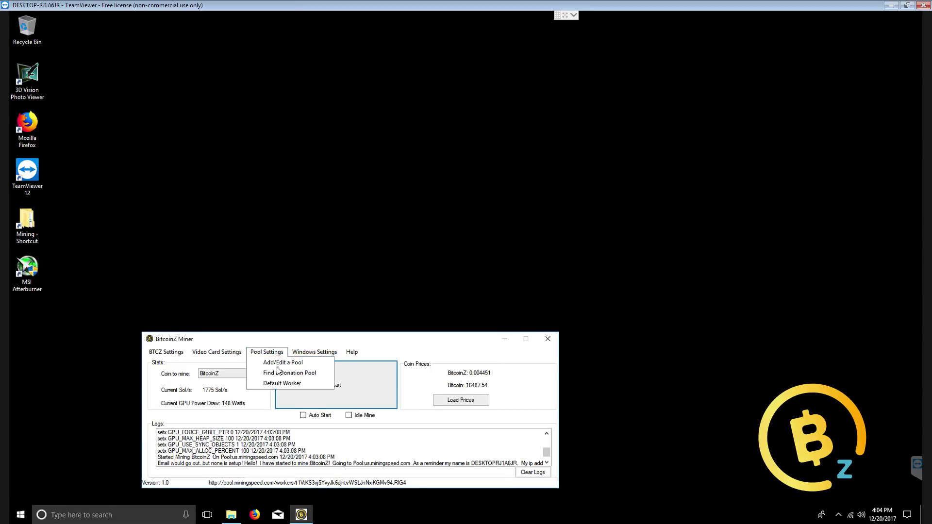
left_click(252, 379)
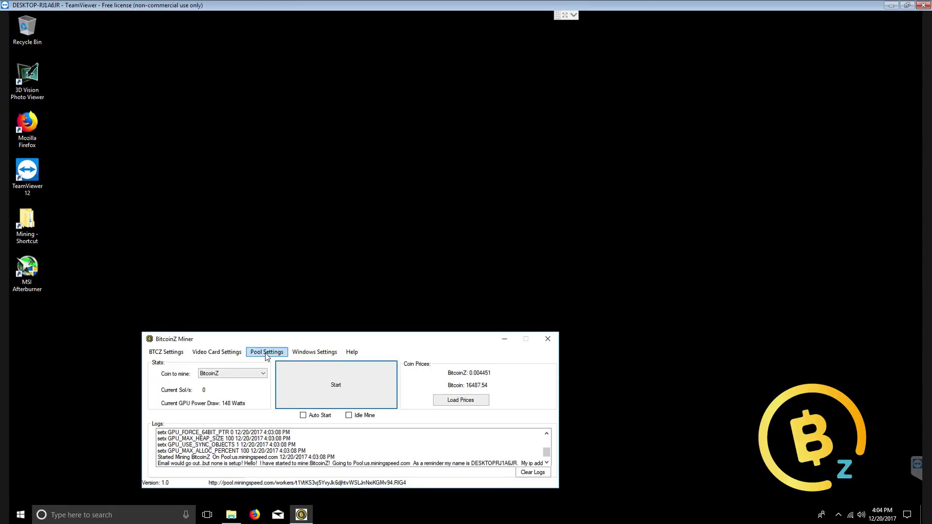
Step: Keep BitcoinZ in the Coin to mine list and open the Pool Settings menu
left_click(251, 374)
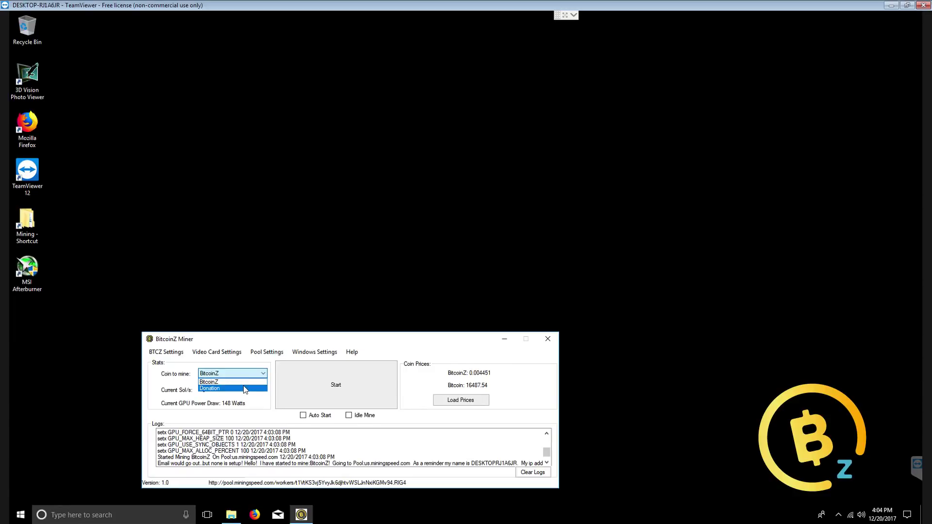
left_click(278, 342)
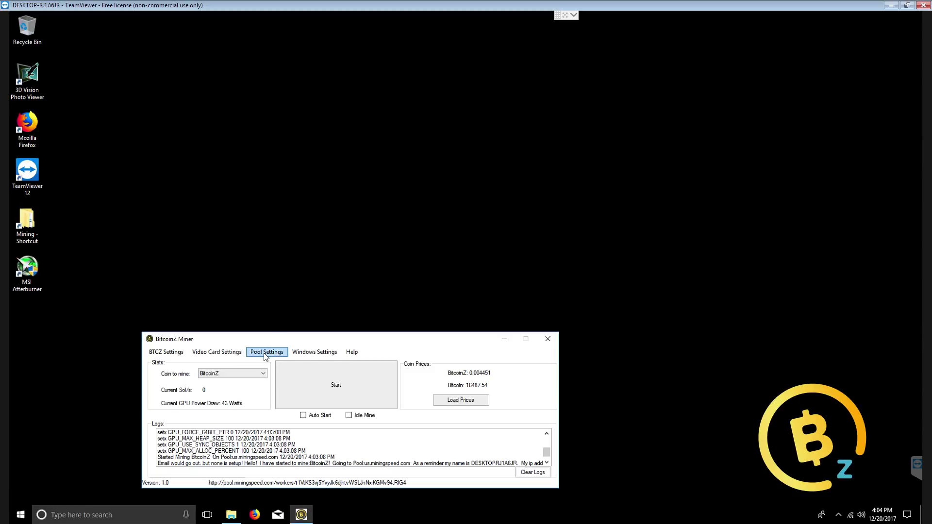
left_click(266, 353)
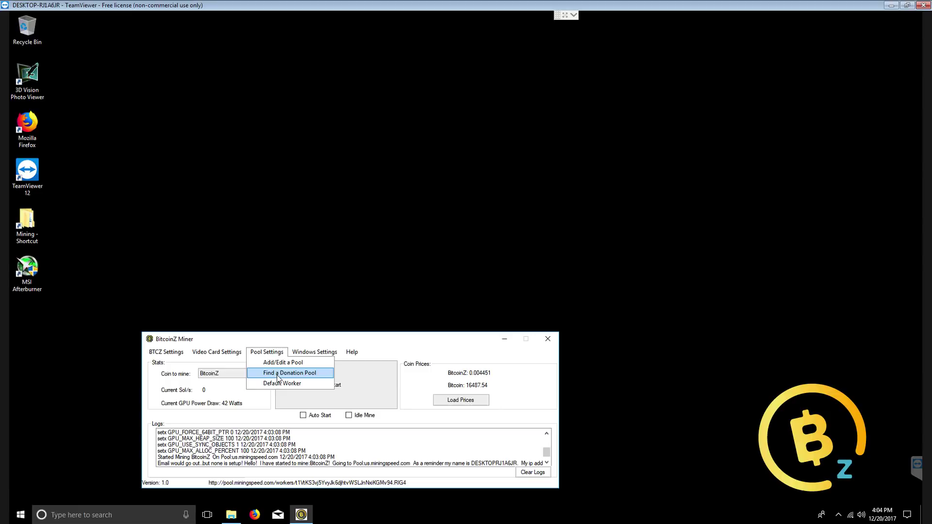
Step: Run Find Closest in the Donation Finder and accept Donation 7 (88 ms) as primary donation pool
left_click(281, 372)
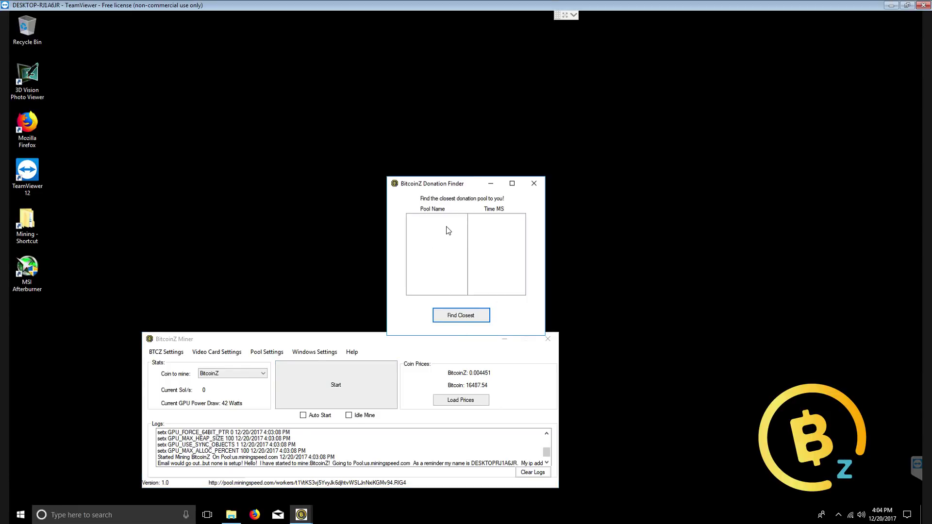
left_click(461, 318)
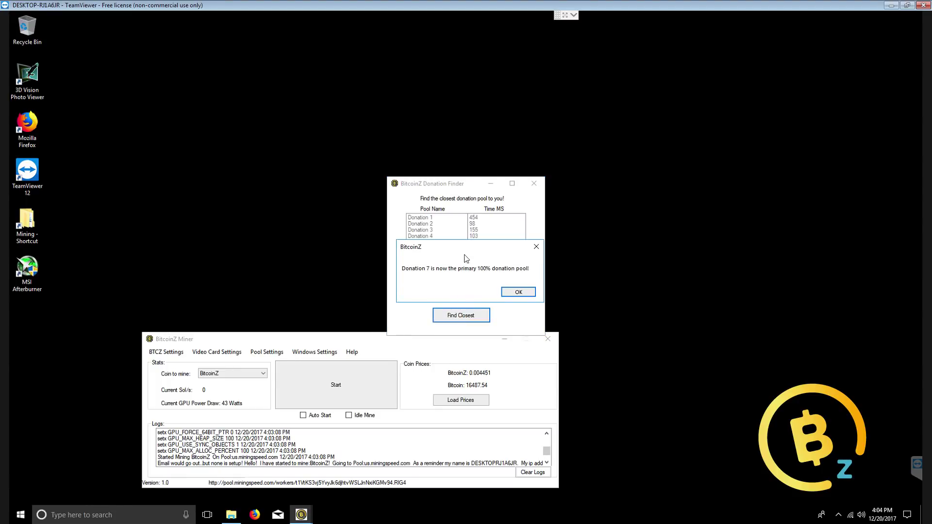
left_click_drag(470, 186, 462, 335)
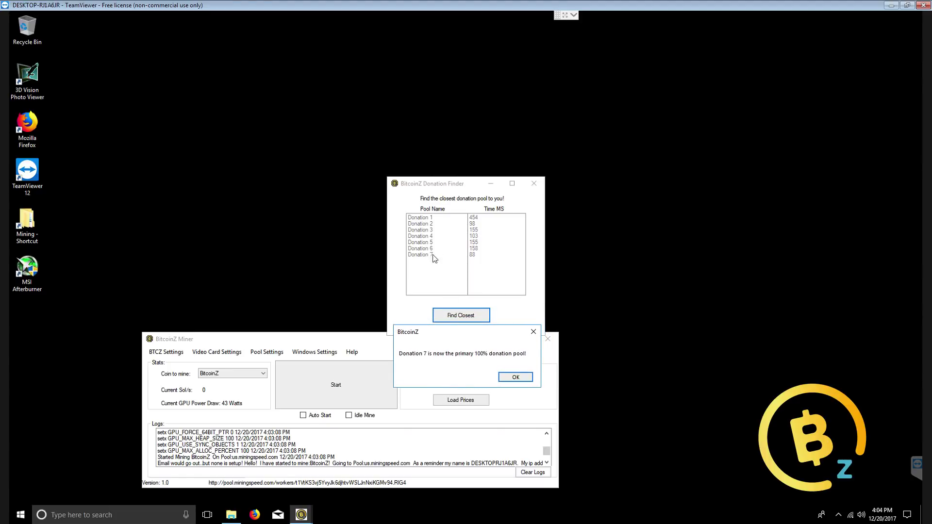
left_click(515, 379)
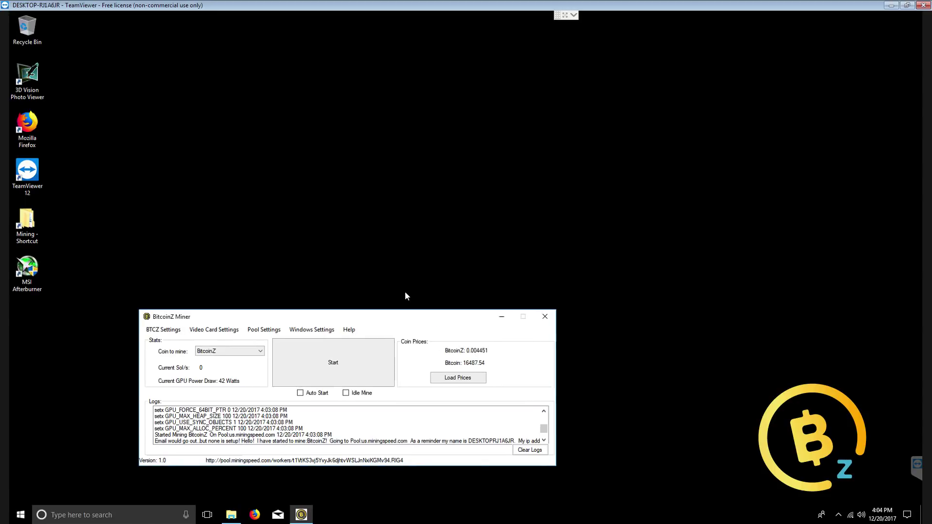
Step: Switch the coin to mine to Donation and start mining on viciousminer.com:3034
left_click(215, 288)
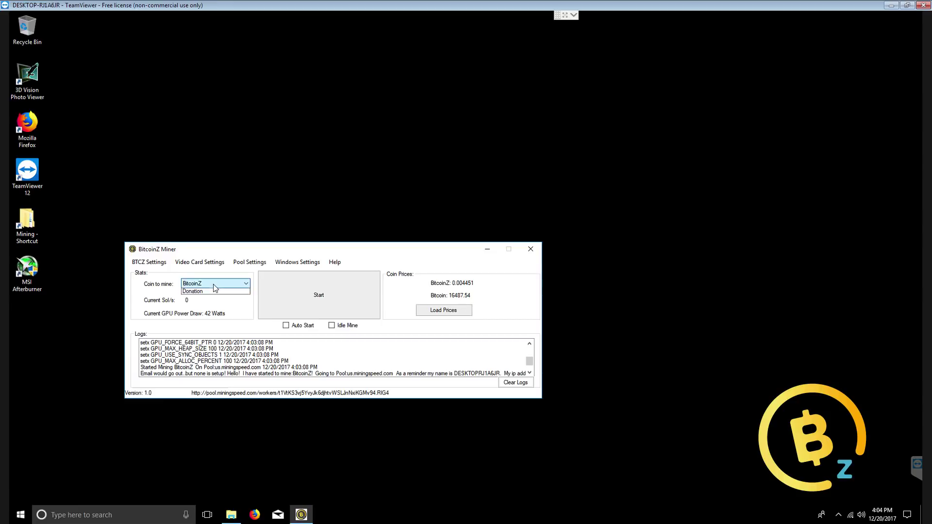
left_click(216, 299)
left_click_drag(259, 255, 218, 277)
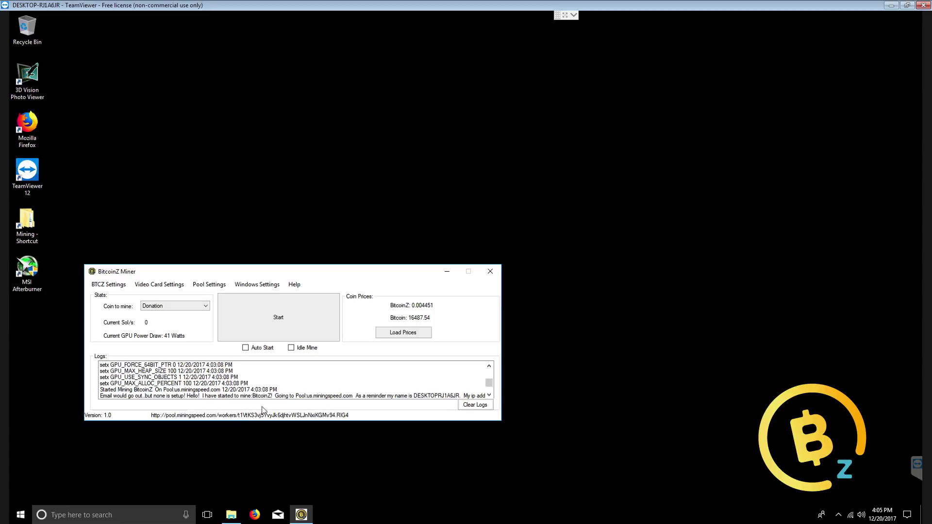
left_click(281, 315)
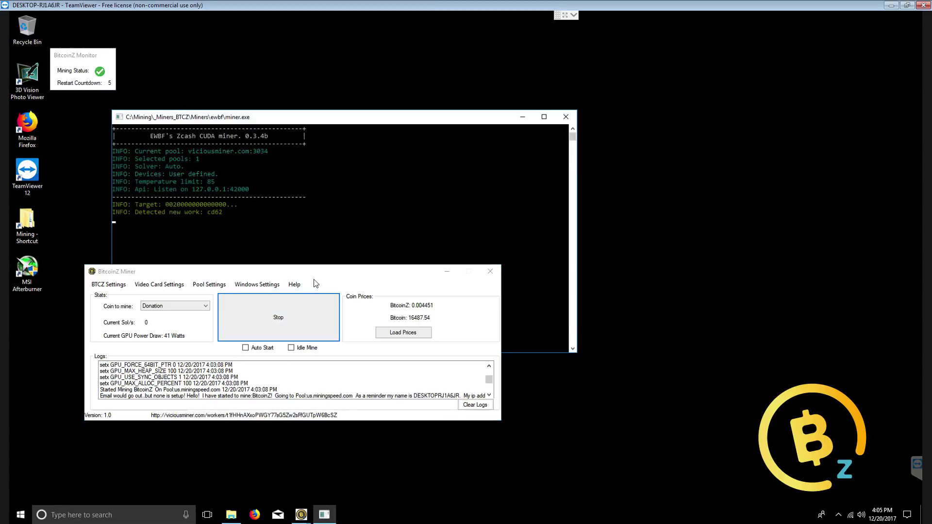
left_click_drag(319, 278, 361, 327)
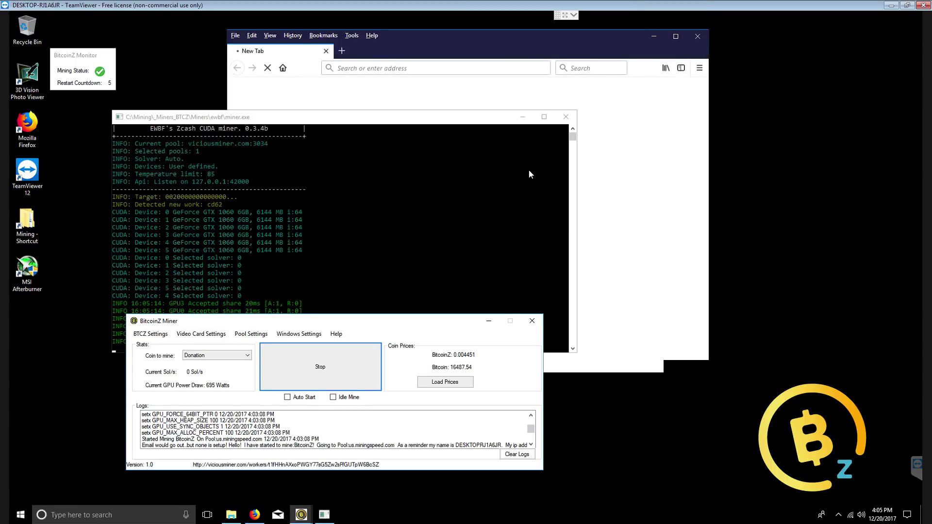
Step: Minimize the miner console and the BitcoinZ Miner window to reveal the Vicious Miner stats page
left_click(525, 119)
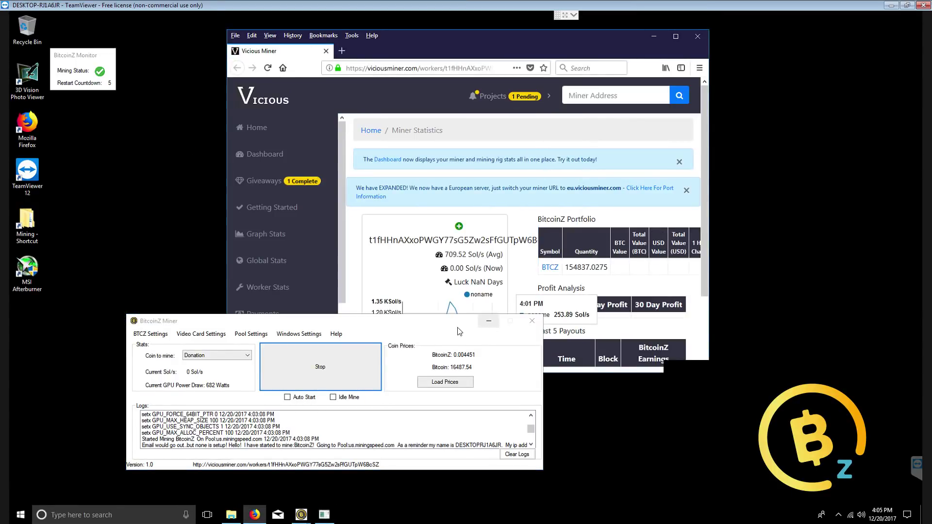
left_click_drag(457, 328, 355, 324)
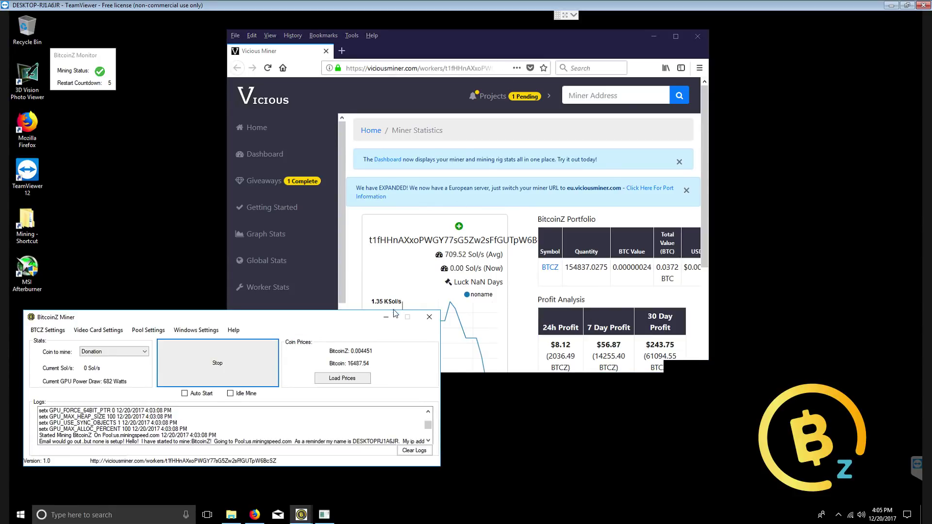
left_click(386, 317)
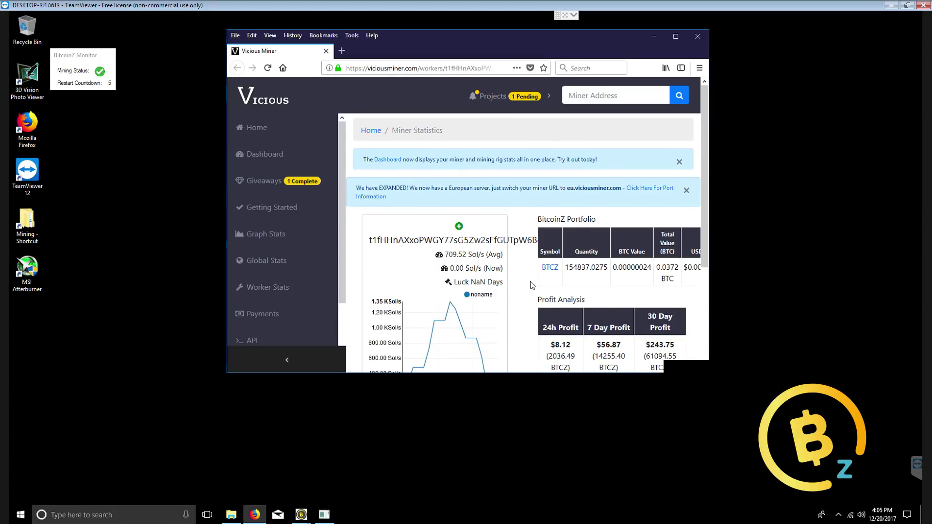
Step: Review the stats: 709.52 Sol/s average, $8.12 24h profit and last payouts
scroll(532, 286, "down", 3)
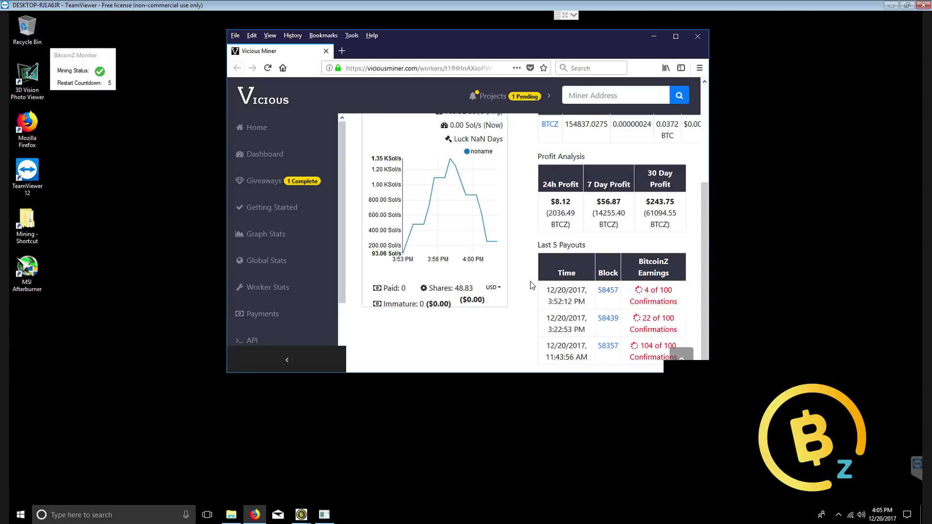
scroll(532, 285, "up", 3)
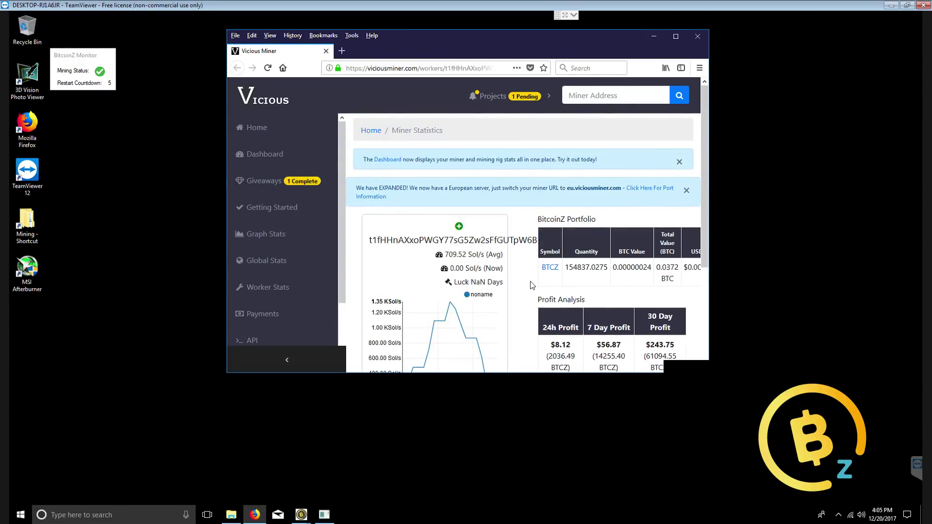
scroll(532, 285, "down", 3)
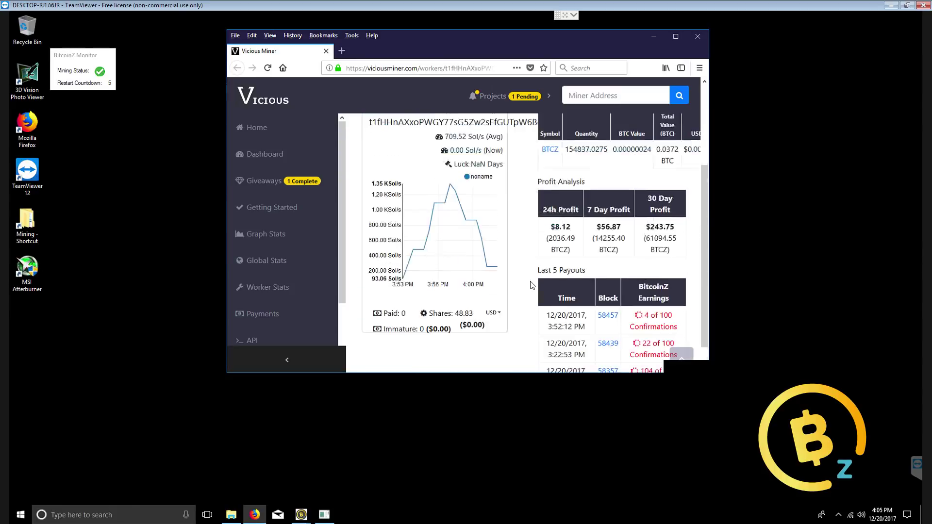
scroll(532, 285, "up", 3)
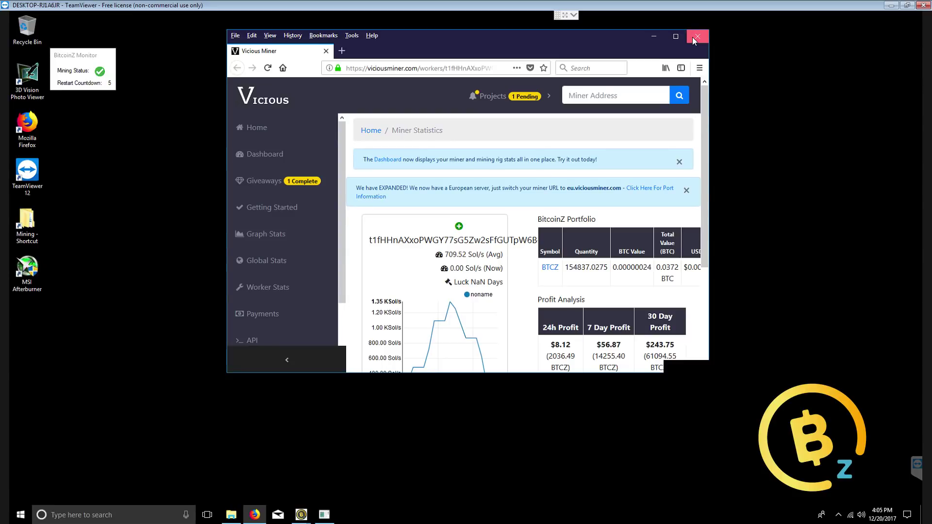
Step: Close the Vicious Miner page, bring back BitcoinZ Miner, and stop the Donation mining
left_click(694, 37)
left_click(324, 515)
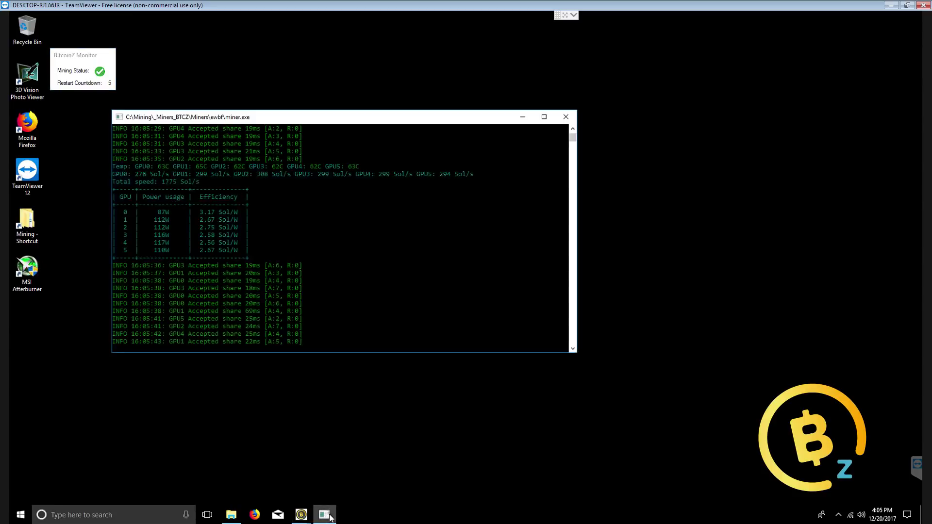
left_click(301, 515)
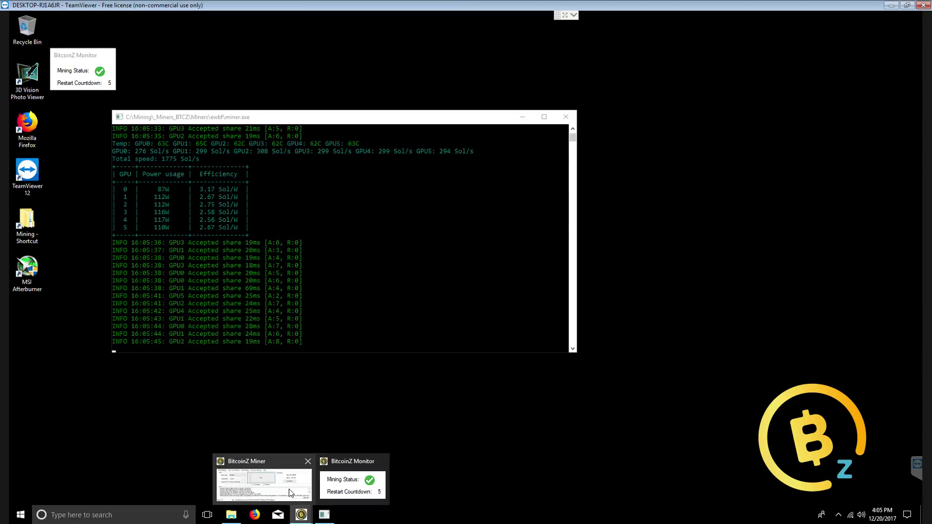
left_click(289, 489)
left_click_drag(286, 321, 383, 335)
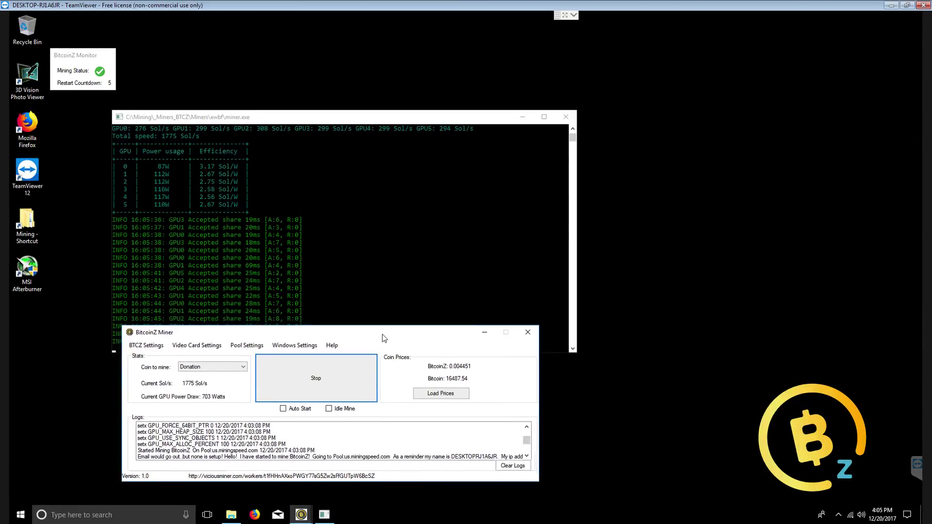
left_click(321, 386)
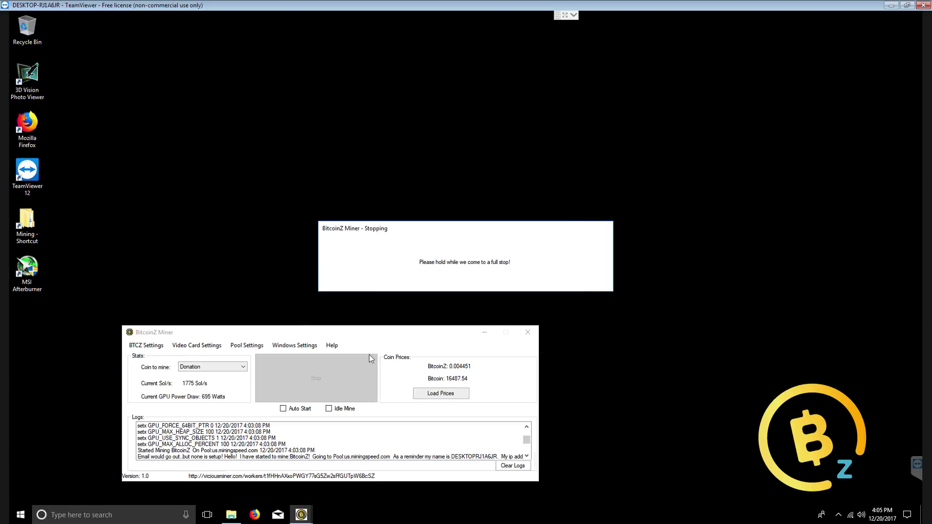
Step: Load saved pool luckpool.org port 3156, make it the primary BitcoinZ pool, and save
left_click(260, 349)
left_click(262, 356)
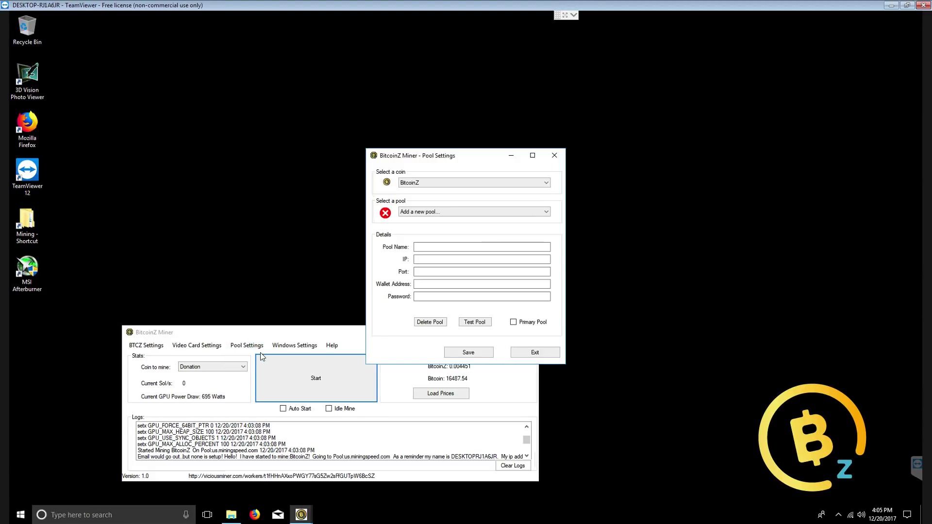
left_click(485, 212)
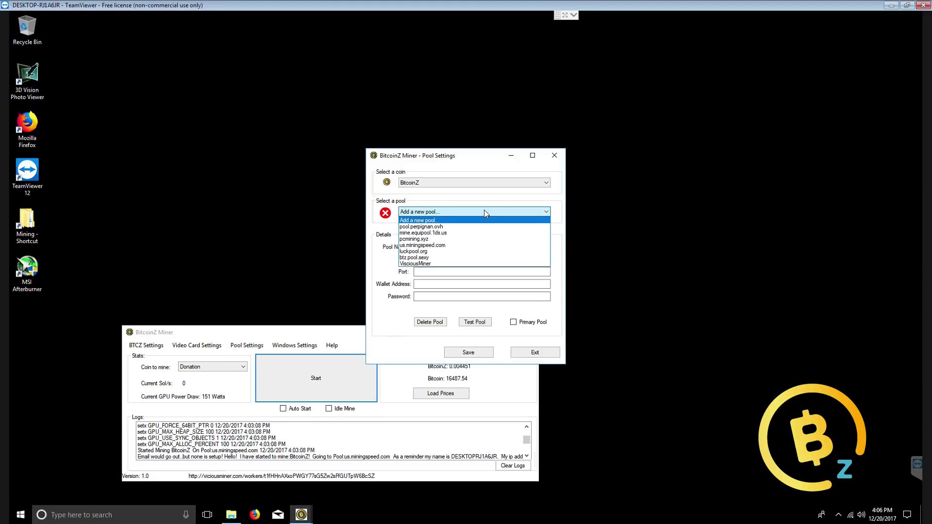
left_click(455, 252)
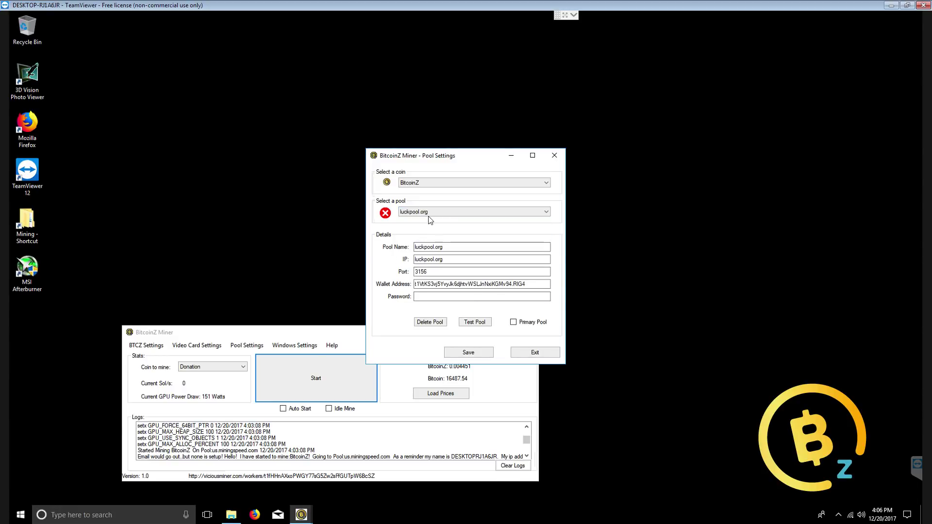
left_click(513, 323)
left_click(469, 352)
left_click(488, 292)
left_click(534, 353)
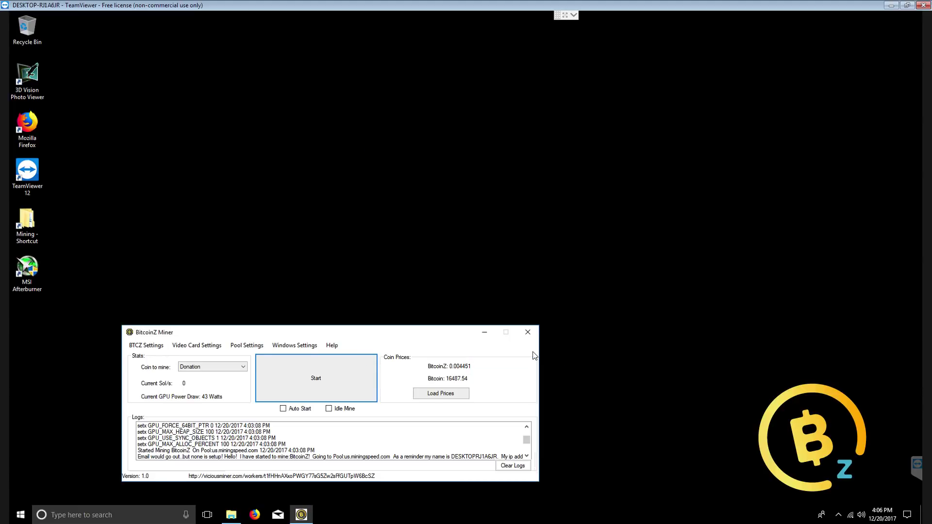
Step: Mine Donation briefly until two GPU1 shares are accepted, then stop it
left_click_drag(325, 335, 290, 317)
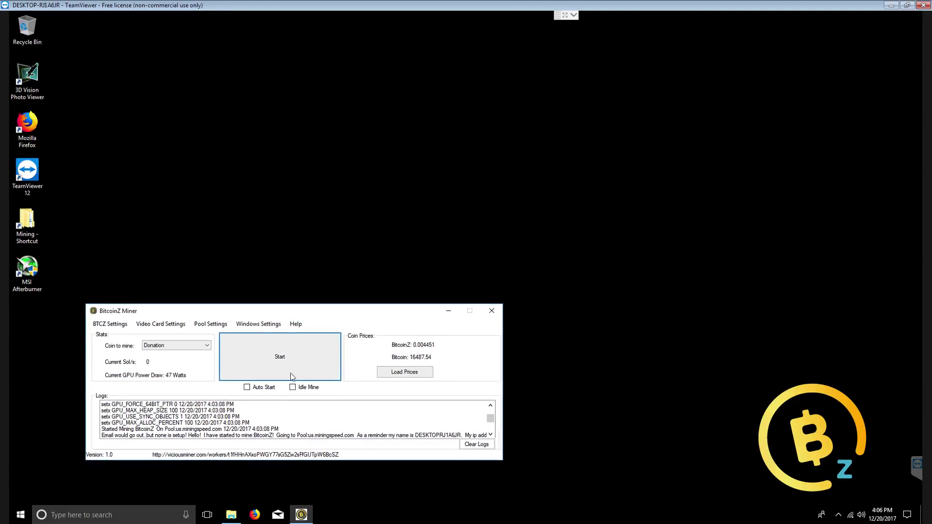
left_click(289, 365)
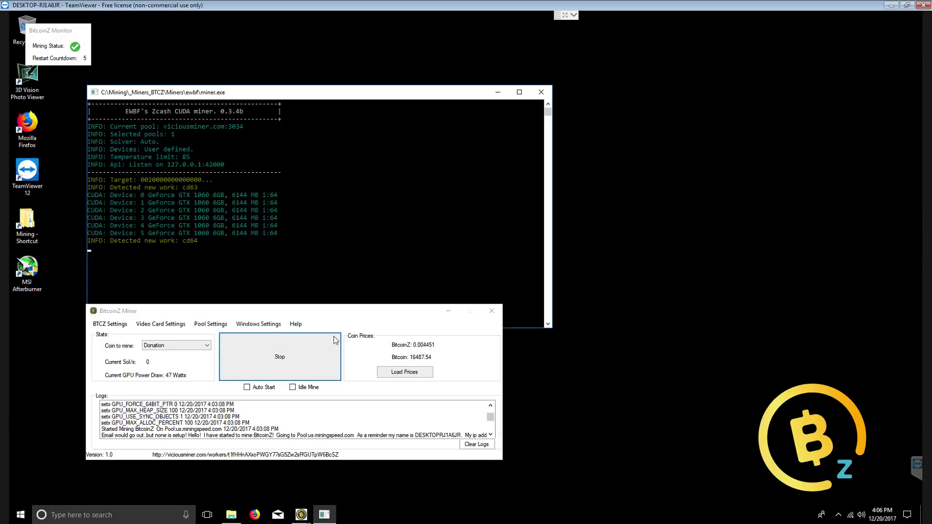
left_click_drag(323, 316, 325, 339)
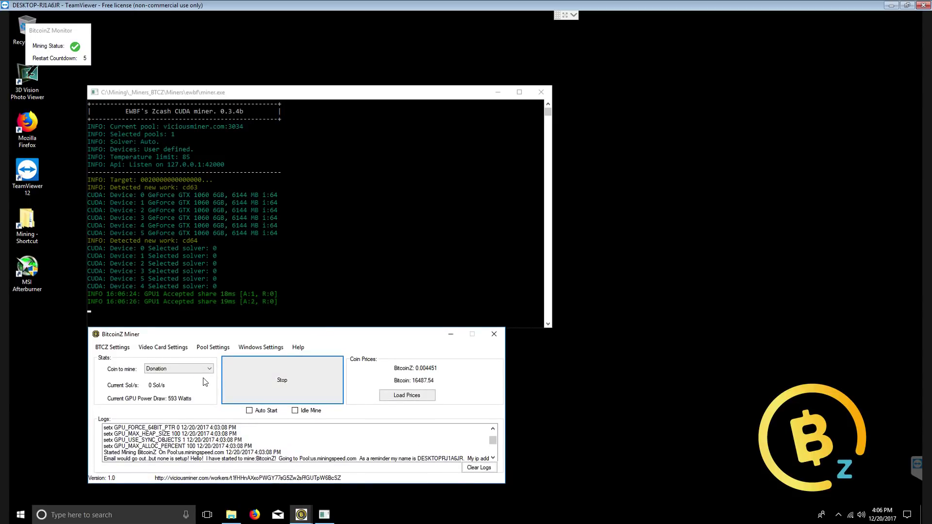
left_click(279, 382)
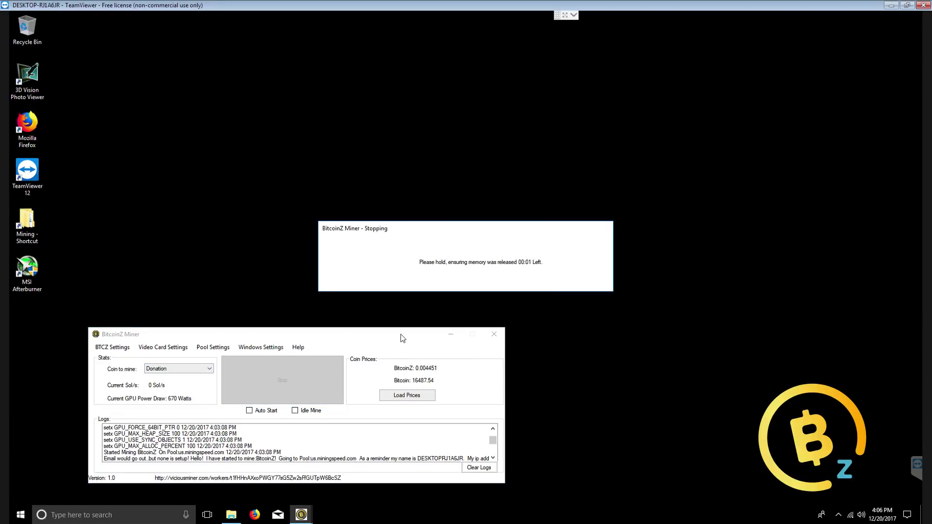
Step: Switch the coin to BitcoinZ and start mining on luckpool.org:3156 with all six GPUs
left_click(187, 371)
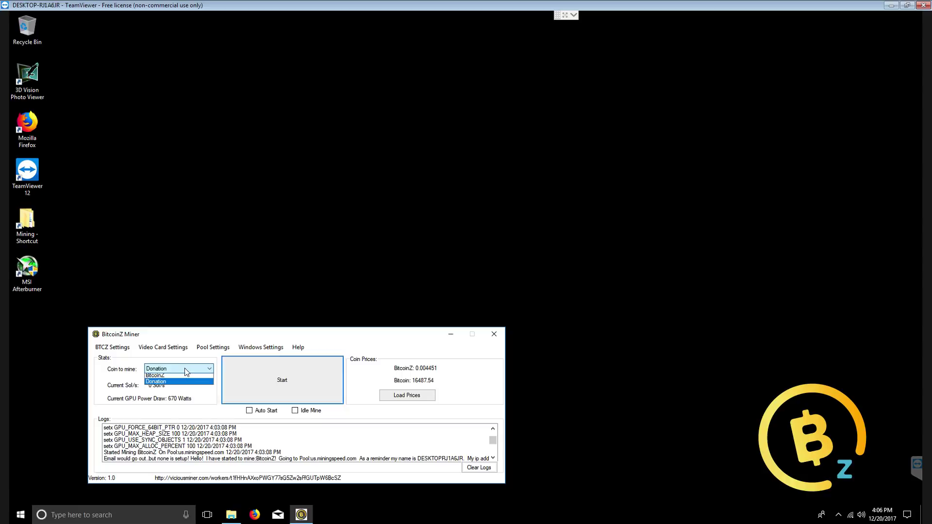
left_click(179, 375)
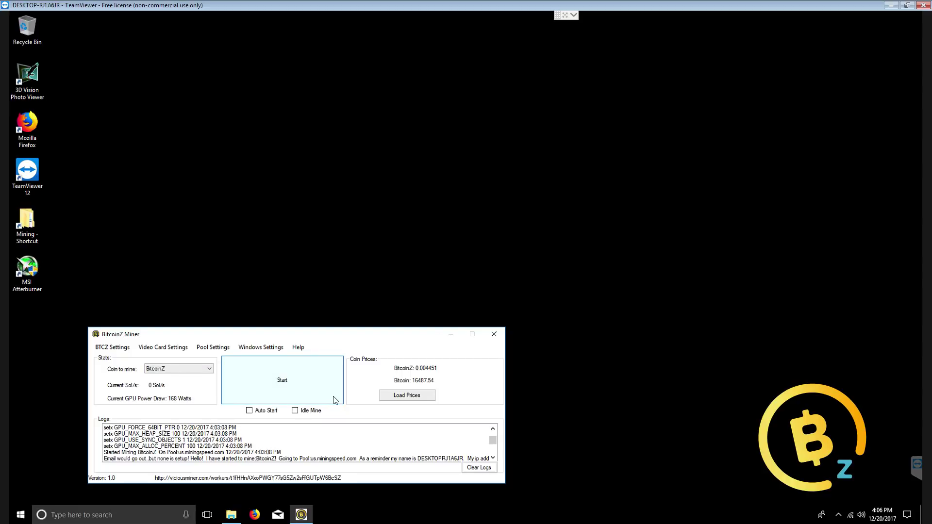
left_click(226, 348)
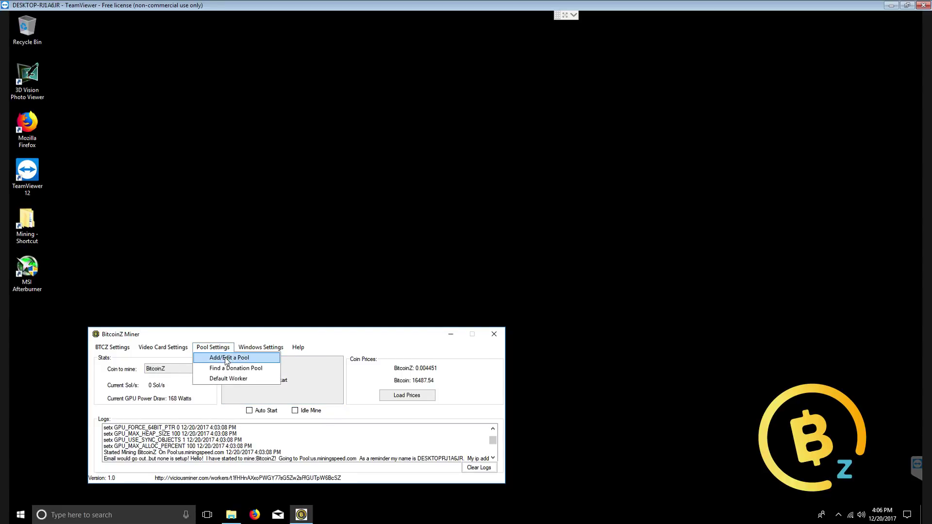
left_click(221, 348)
left_click(278, 387)
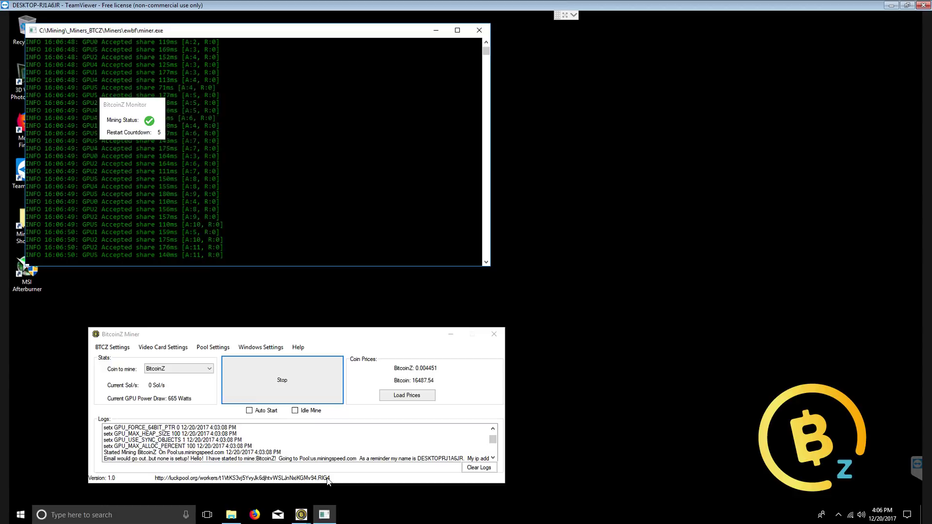
left_click(213, 481)
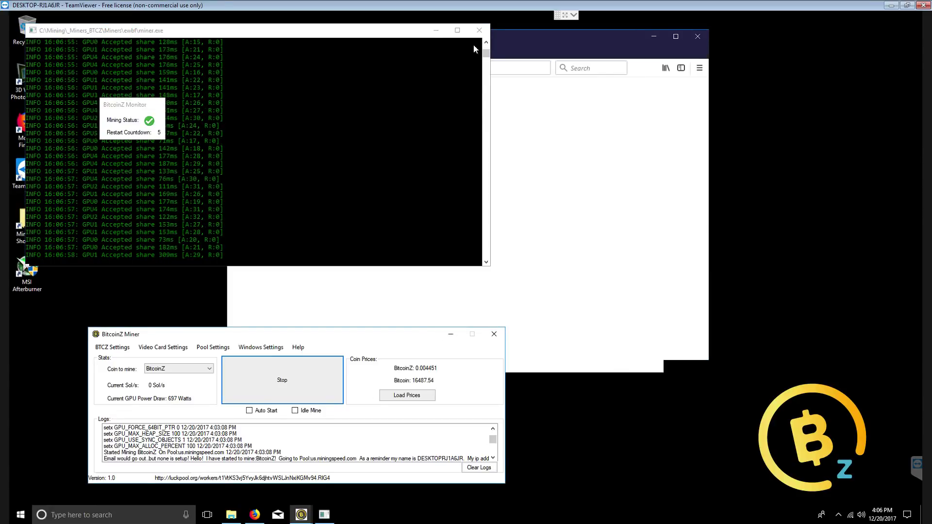
Step: Minimize the console, decline LuckPool notifications, and reload the worker stats page
left_click(435, 32)
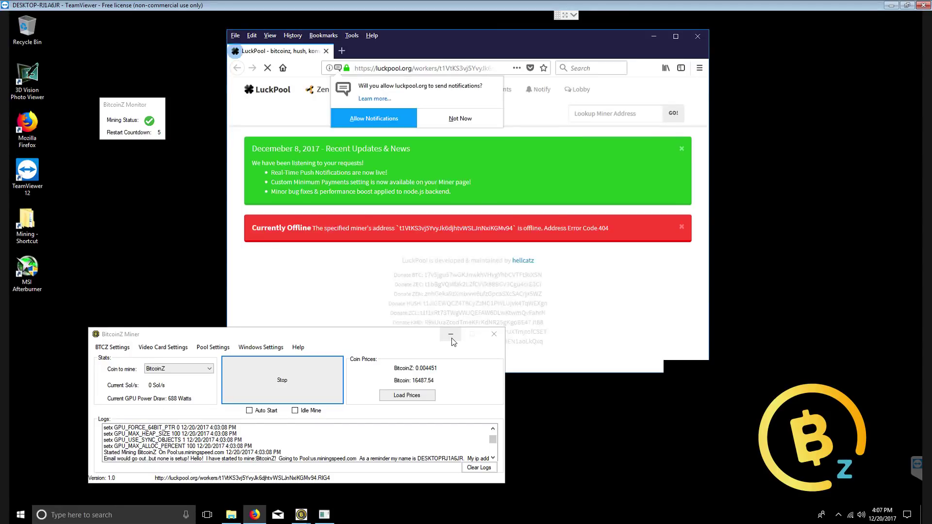
left_click(433, 116)
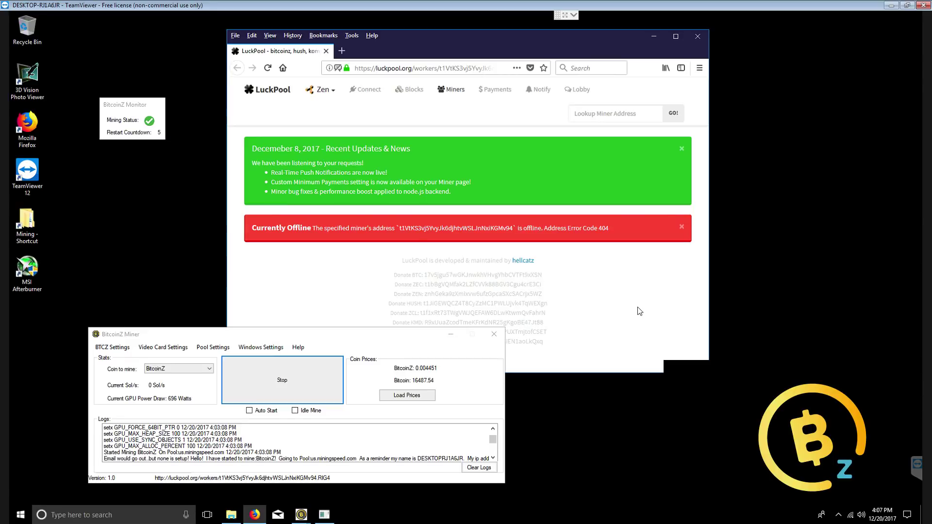
left_click(267, 69)
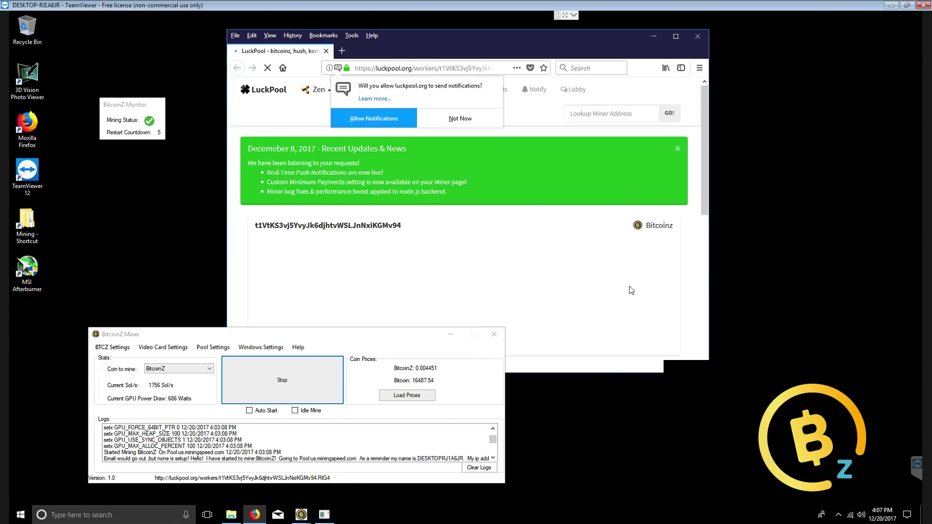
scroll(525, 285, "down", 6)
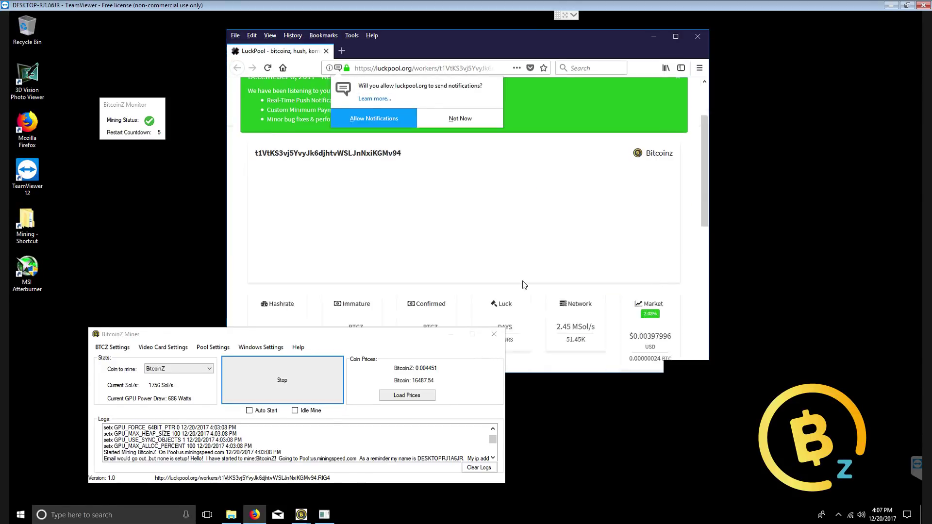
scroll(524, 285, "up", 6)
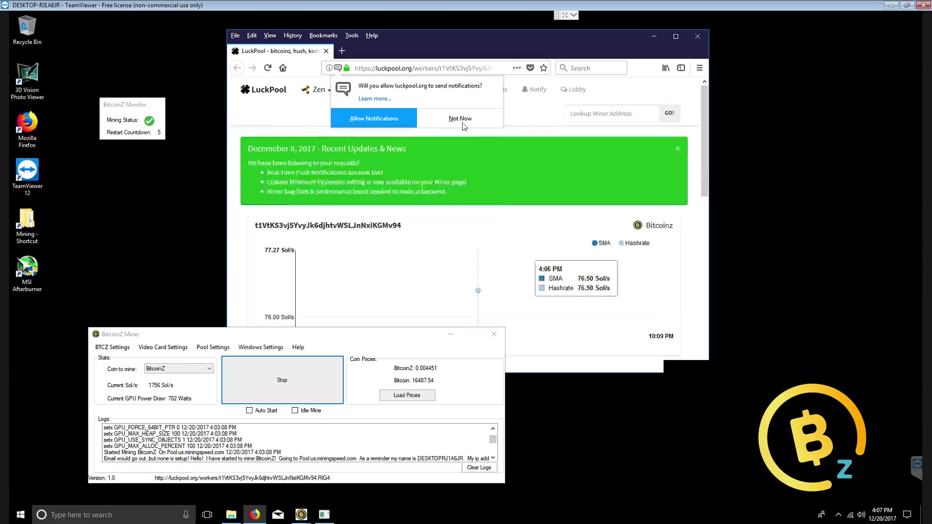
Step: Confirm worker RIG4 is listed at 76.50 Sol/s, then close Firefox
left_click(460, 120)
scroll(521, 264, "down", 4)
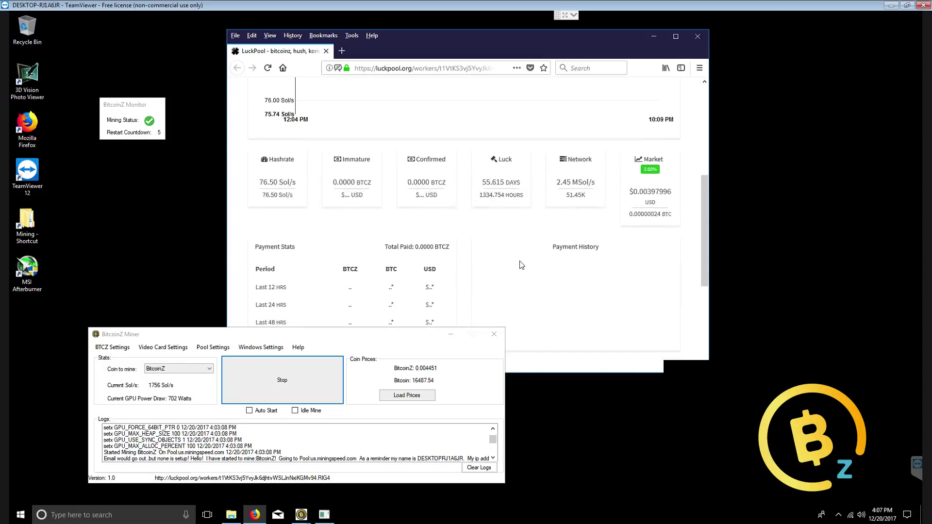
scroll(521, 265, "down", 4)
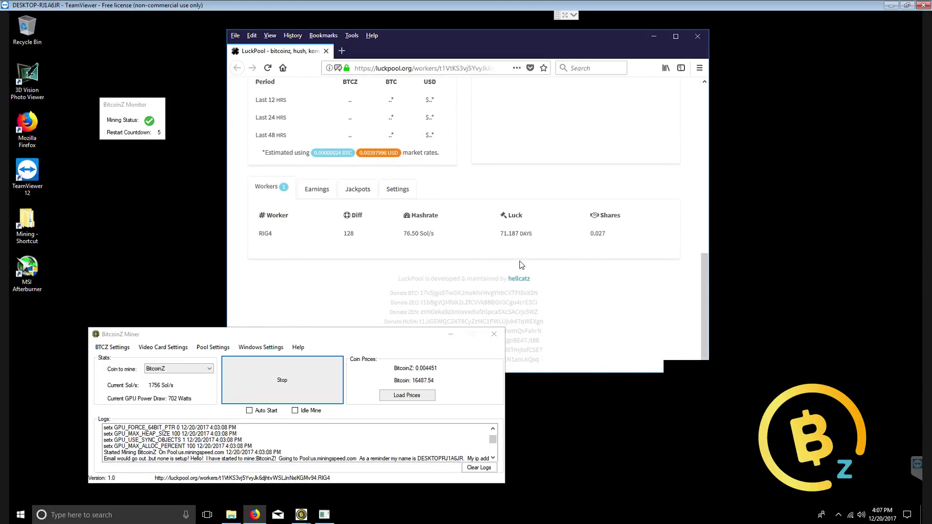
scroll(521, 264, "up", 10)
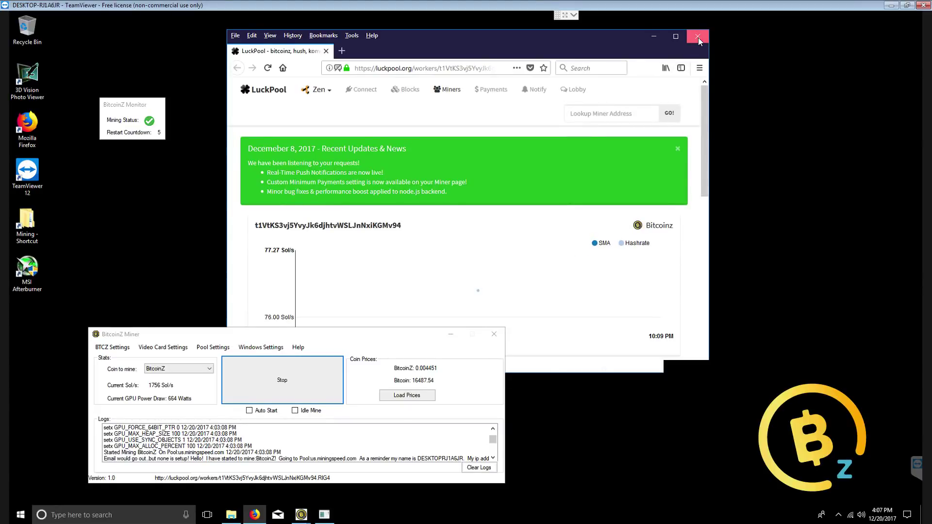
left_click(698, 37)
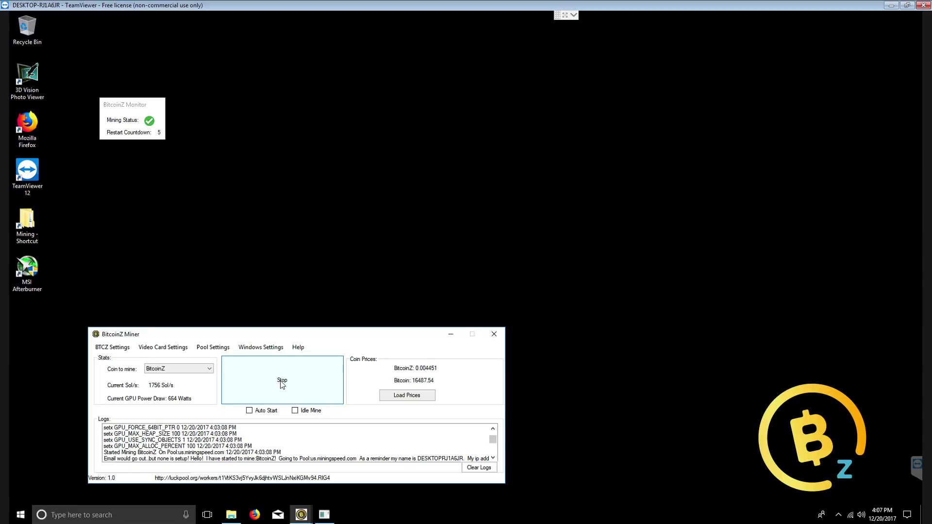
left_click(183, 372)
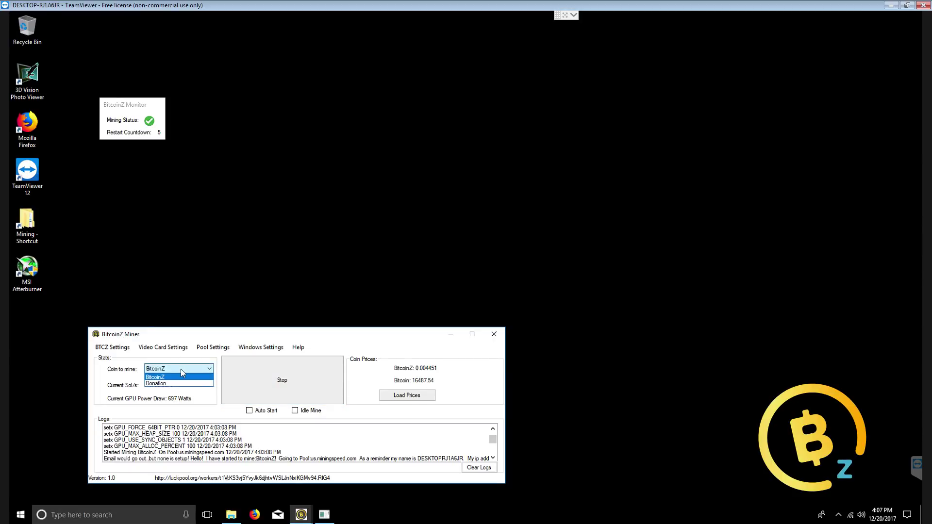
left_click(181, 370)
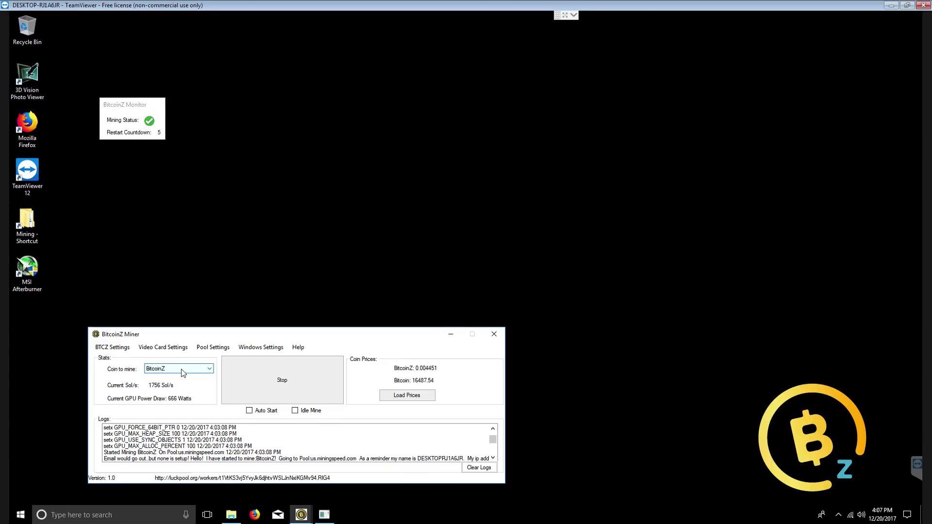
left_click(297, 350)
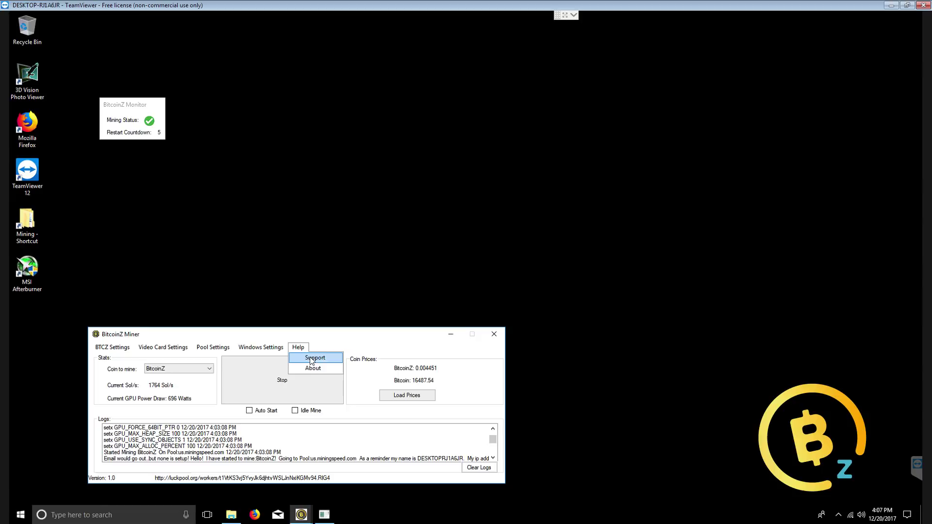
left_click(313, 357)
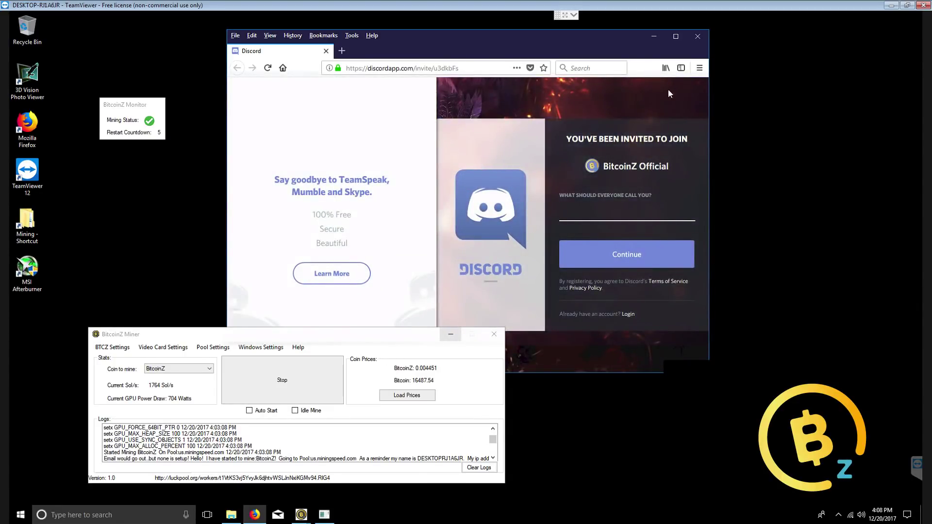
left_click(699, 41)
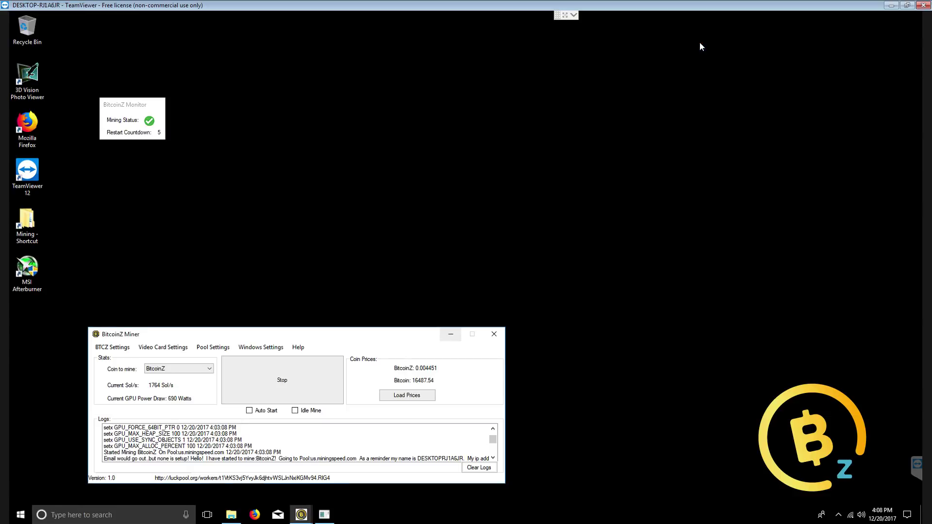